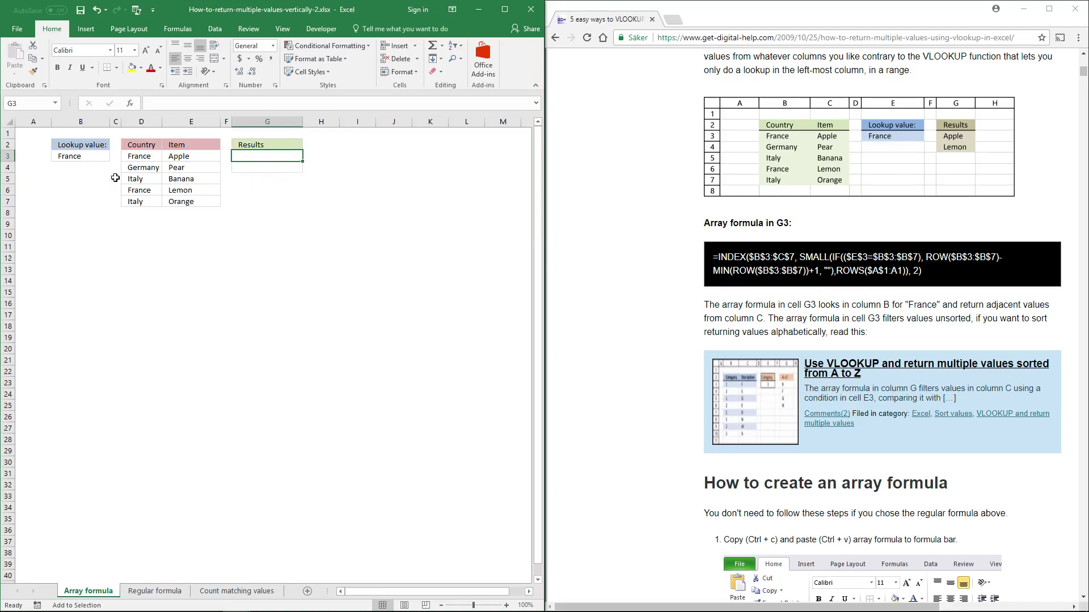
- Copy the INDEX/SMALL array formula for G3 from the web page and paste it into cell G3 in the workbook
left_click(86, 158)
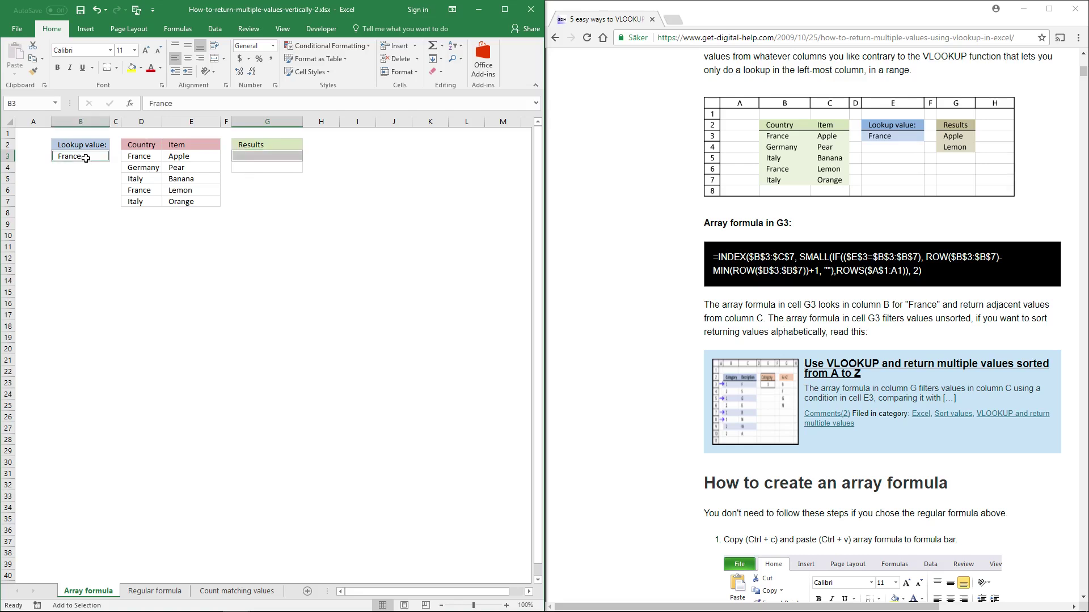
left_click(85, 158)
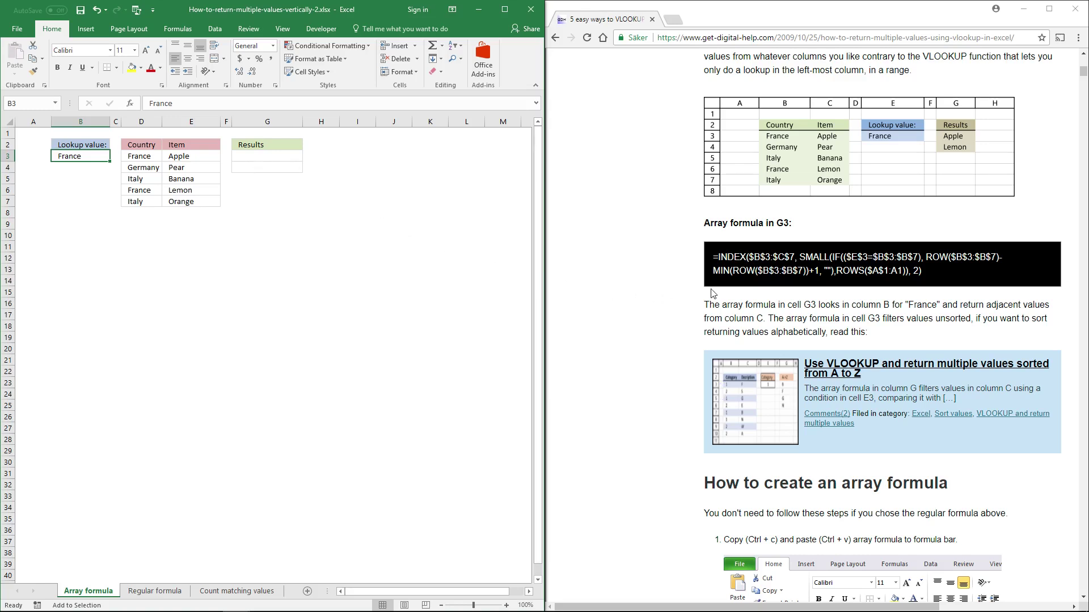
left_click_drag(713, 257, 939, 271)
key("ctrl+c")
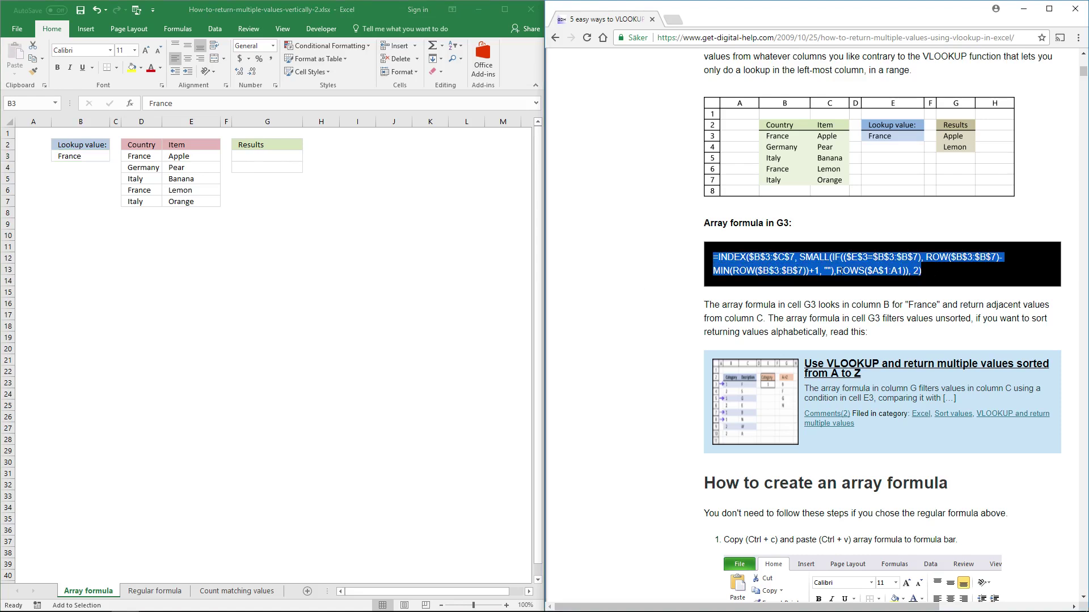
left_click(286, 162)
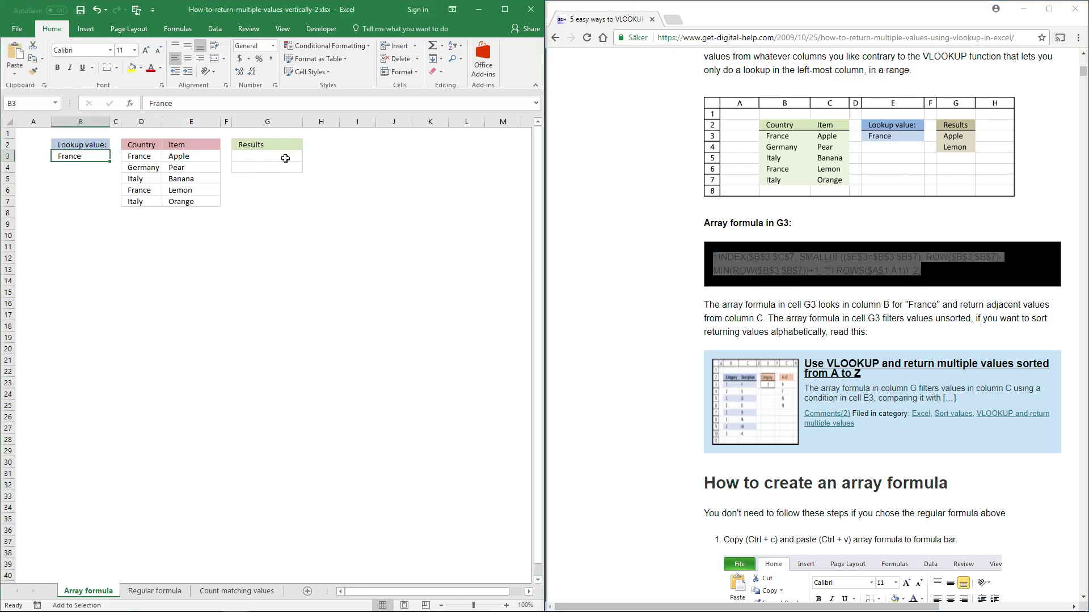
left_click(285, 157)
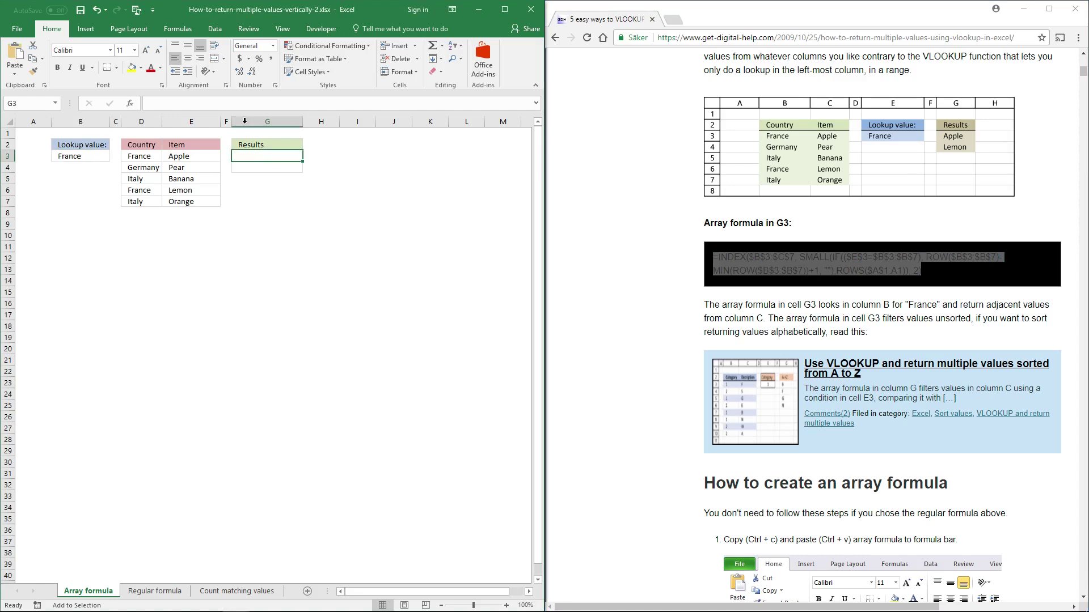
left_click(239, 103)
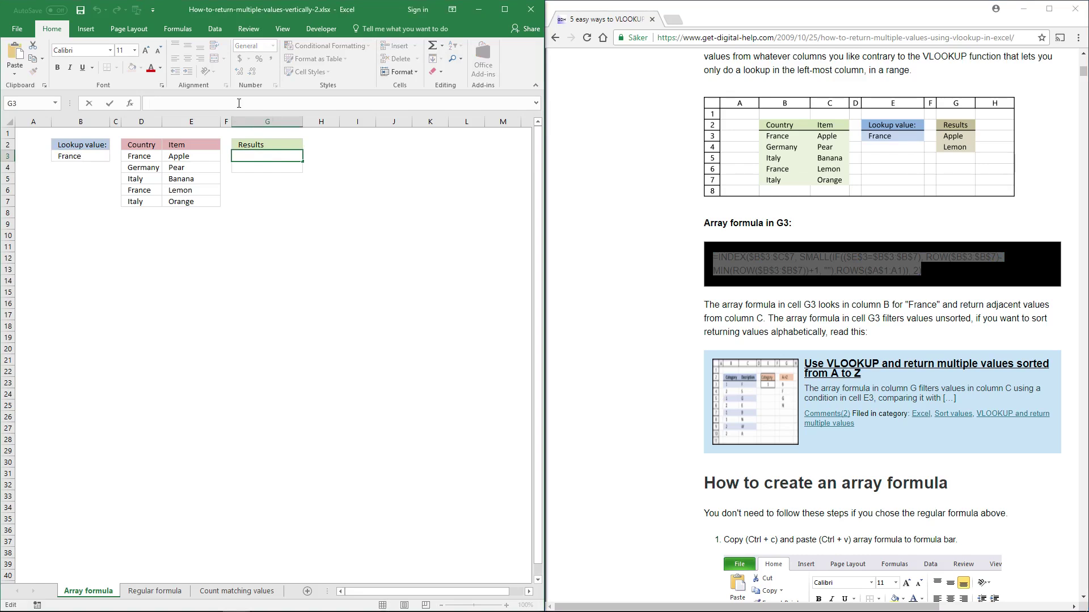
key("ctrl+v")
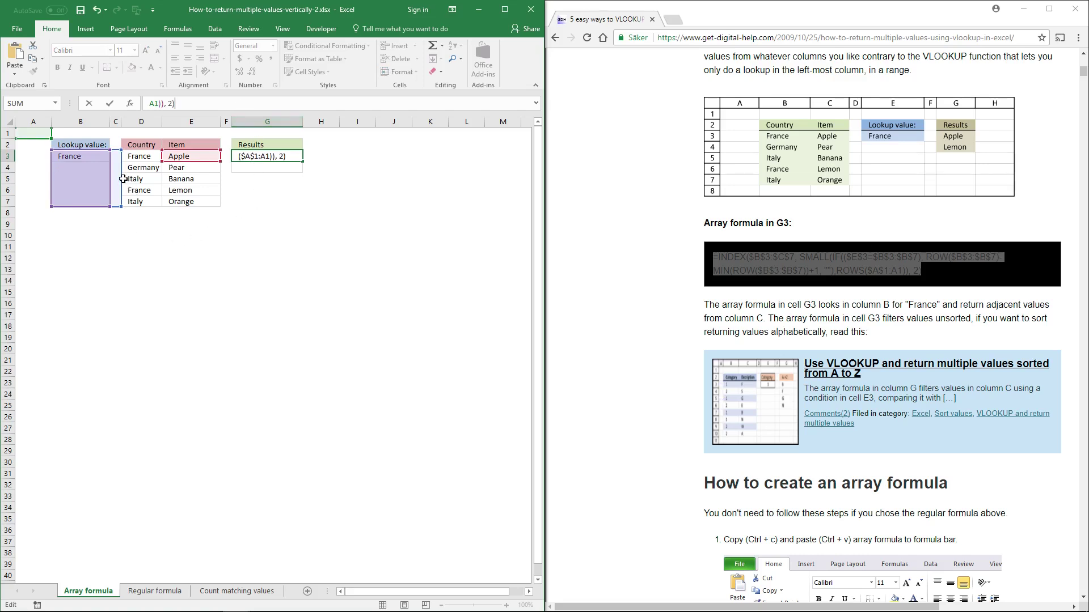
- Expand the formula bar and repoint the G3 formula's INDEX range to $D$3:$E$7 and its lookup value to $B$3
left_click_drag(123, 179, 122, 174)
left_click(535, 104)
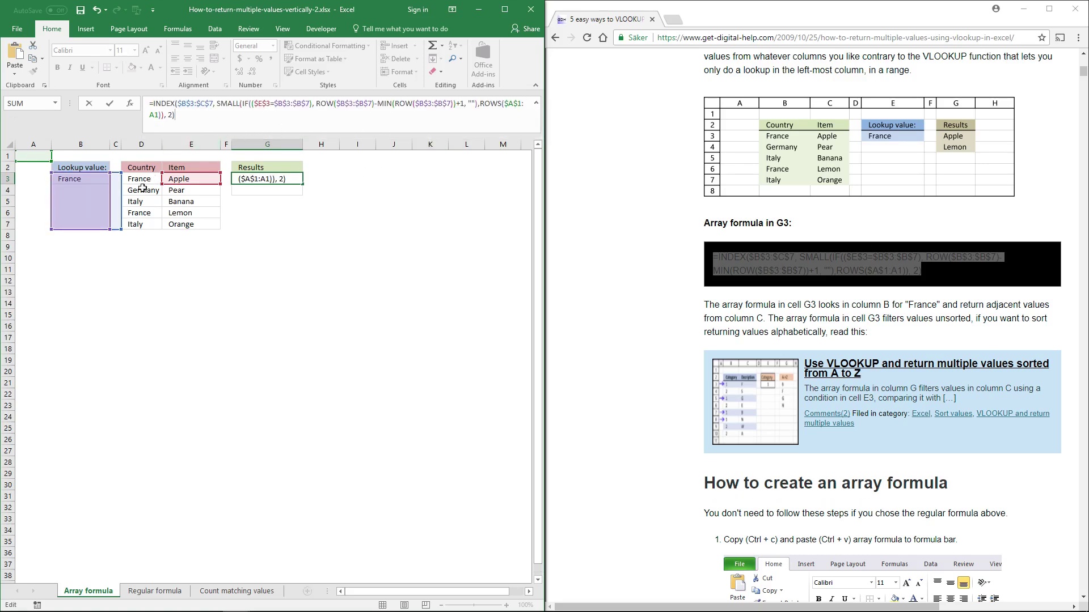
left_click_drag(124, 199, 122, 200)
left_click_drag(122, 199, 122, 200)
left_click_drag(183, 184, 261, 241)
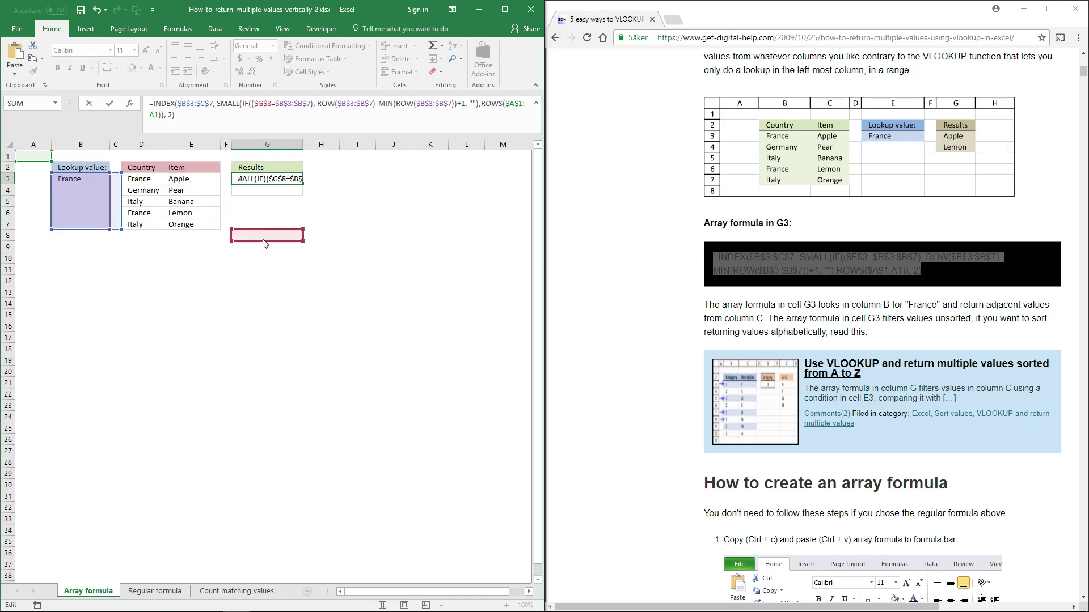
left_click_drag(121, 203, 174, 201)
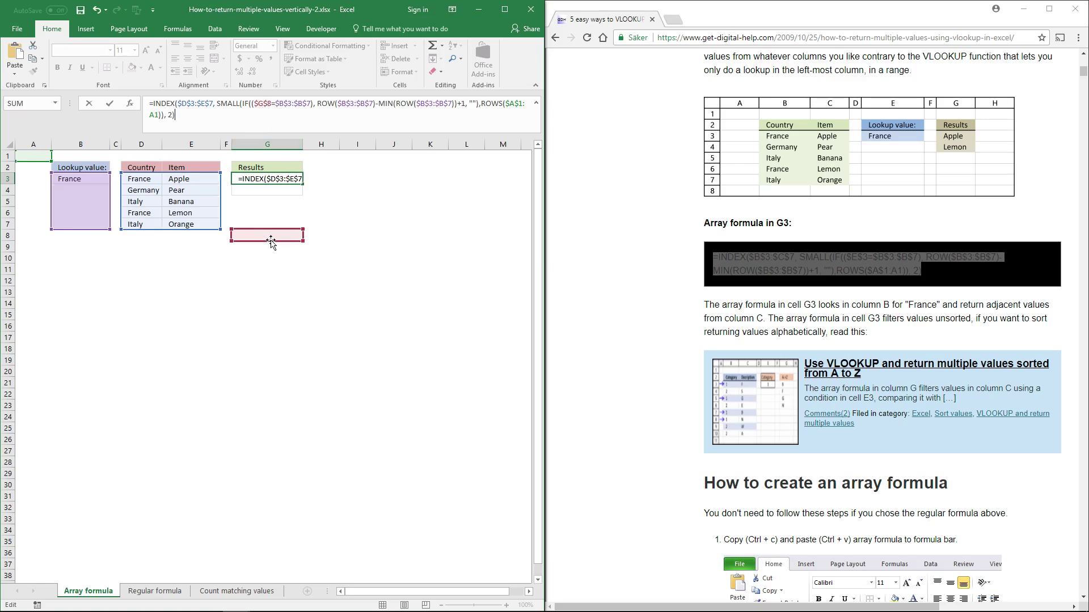
left_click_drag(232, 234, 90, 181)
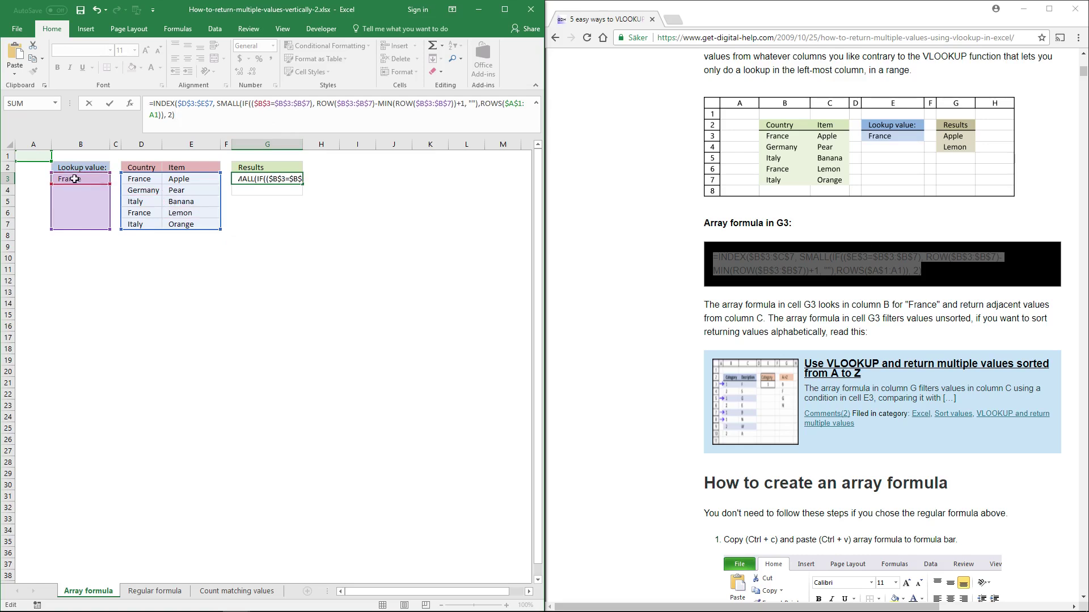
- Repoint the remaining $B$3:$B$7 references in G3 to the country range $D$3:$D$7 and enter it as an array formula
left_click(273, 113)
left_click(280, 105)
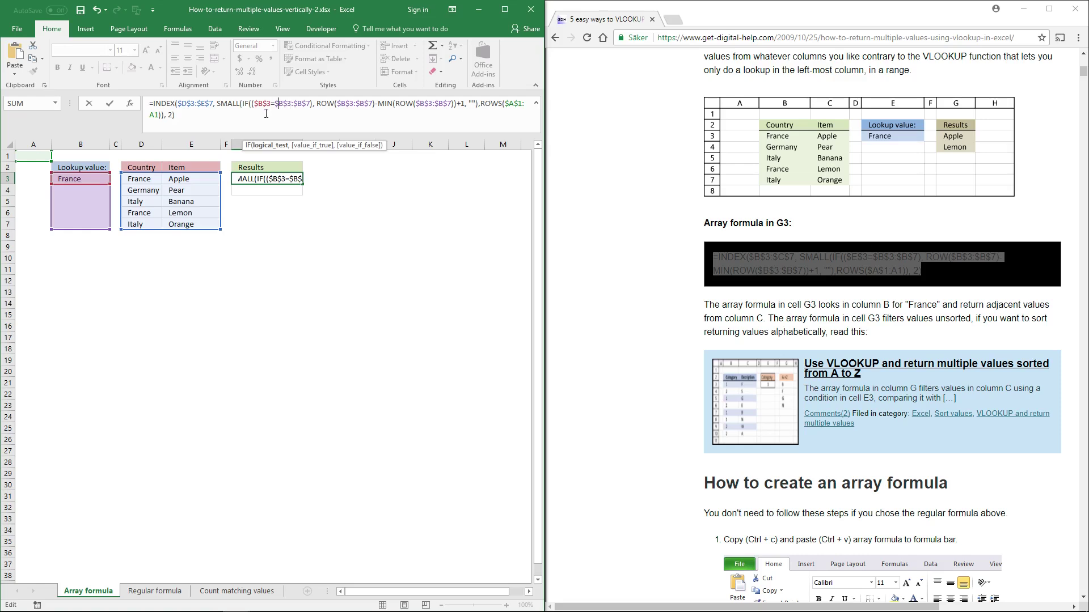
left_click_drag(90, 234, 143, 231)
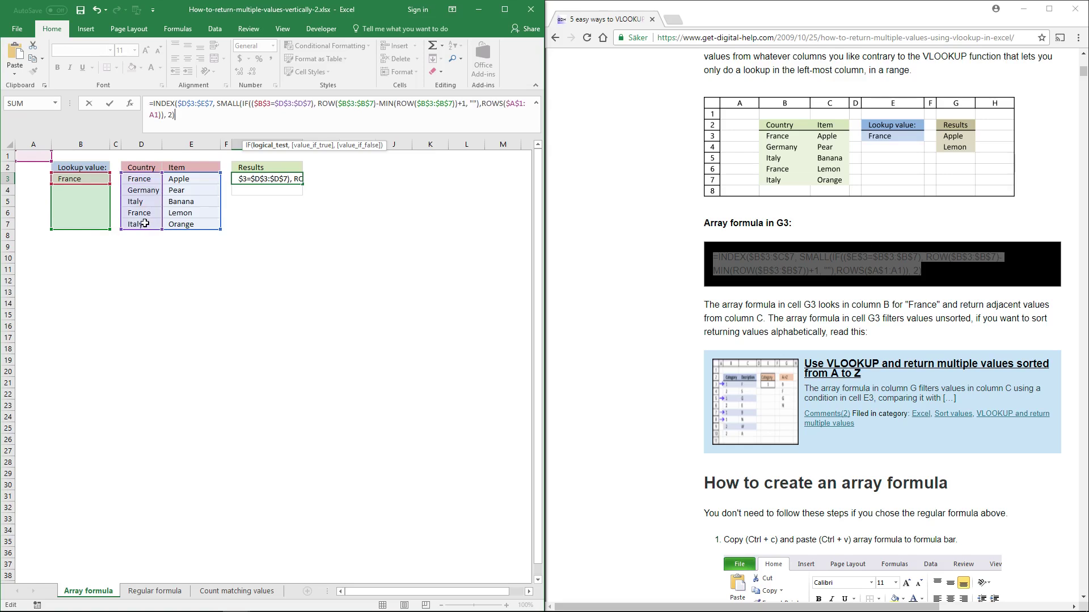
key("End")
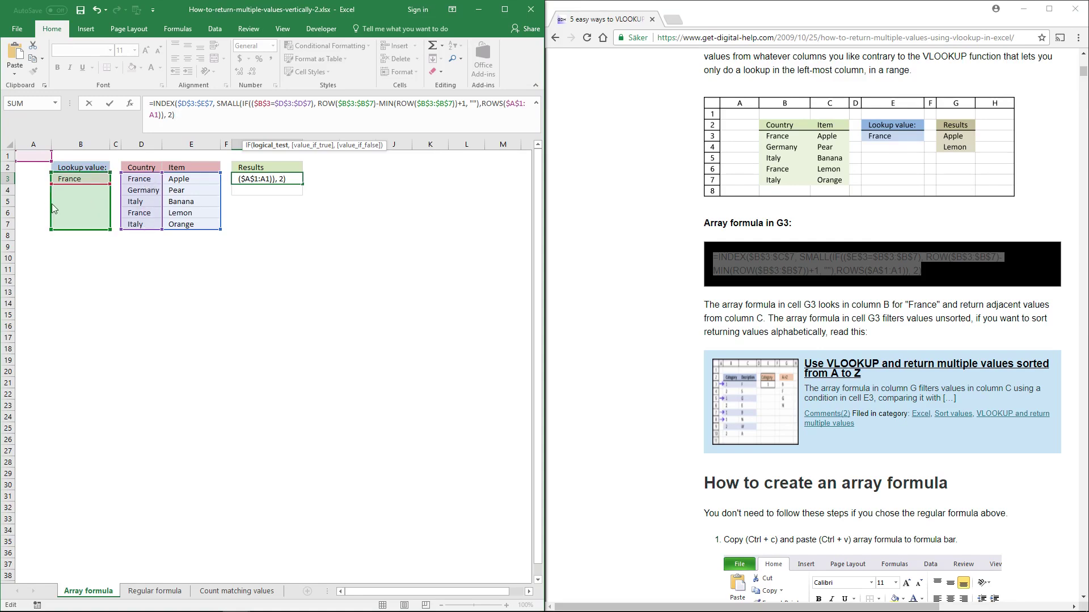
left_click_drag(54, 203, 97, 212)
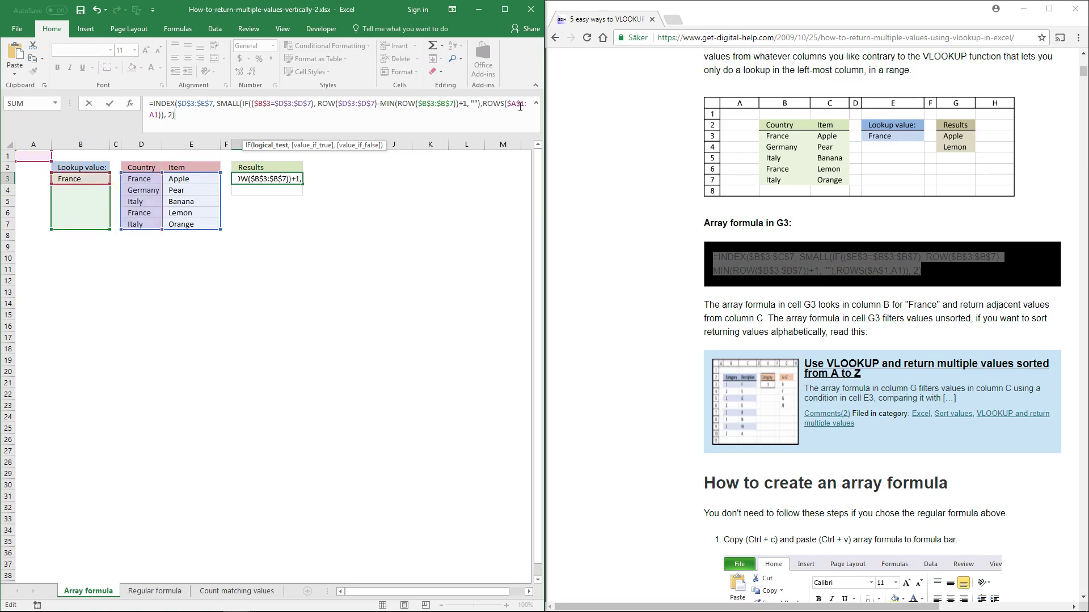
mouse_move(54, 216)
left_mouse_down()
mouse_move(85, 221)
mouse_move(88, 235)
mouse_move(140, 214)
left_mouse_up()
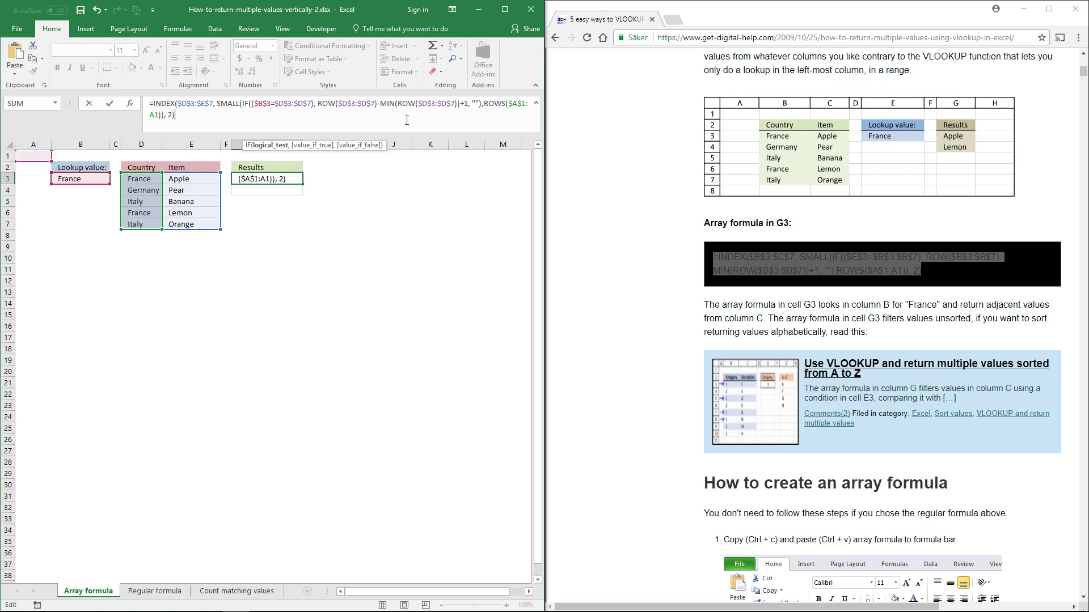
key("ctrl+shift+Return")
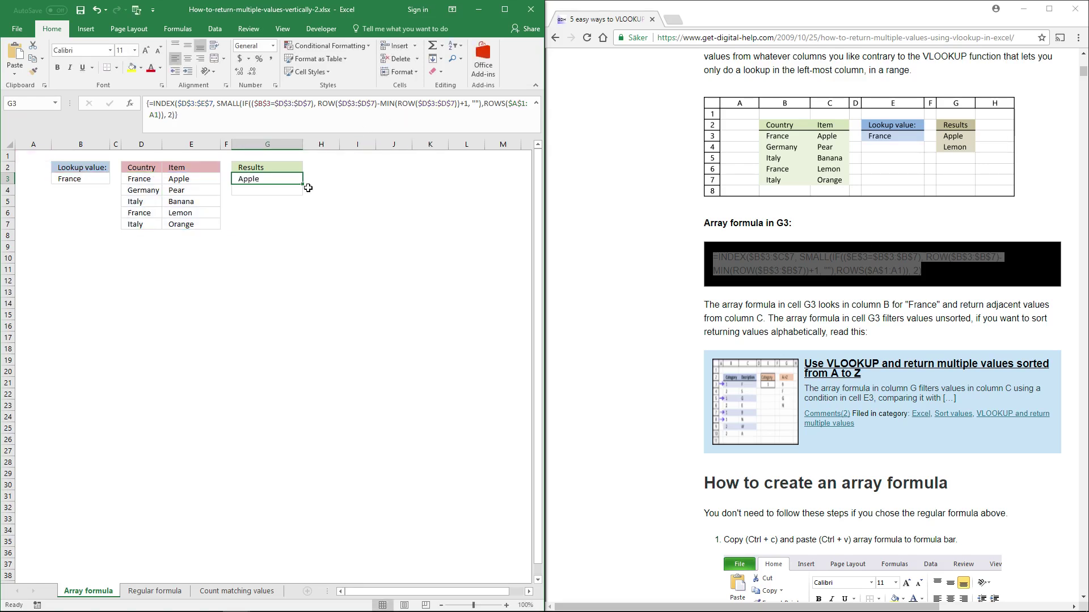
- Copy the array formula from G3 down to G4 and check both results against the France rows in the table
left_click(84, 180)
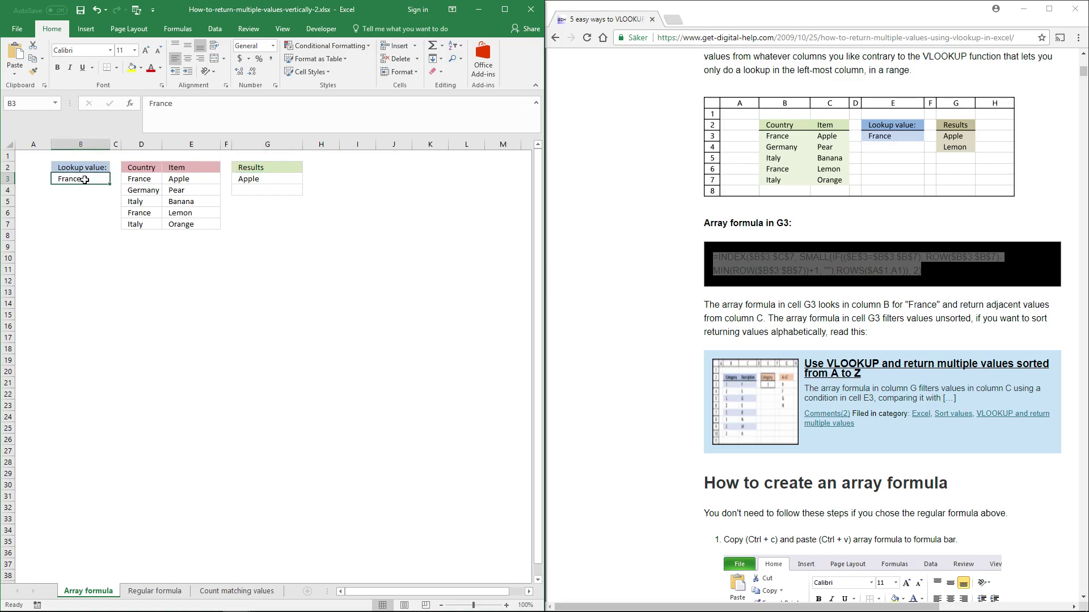
left_click(142, 179)
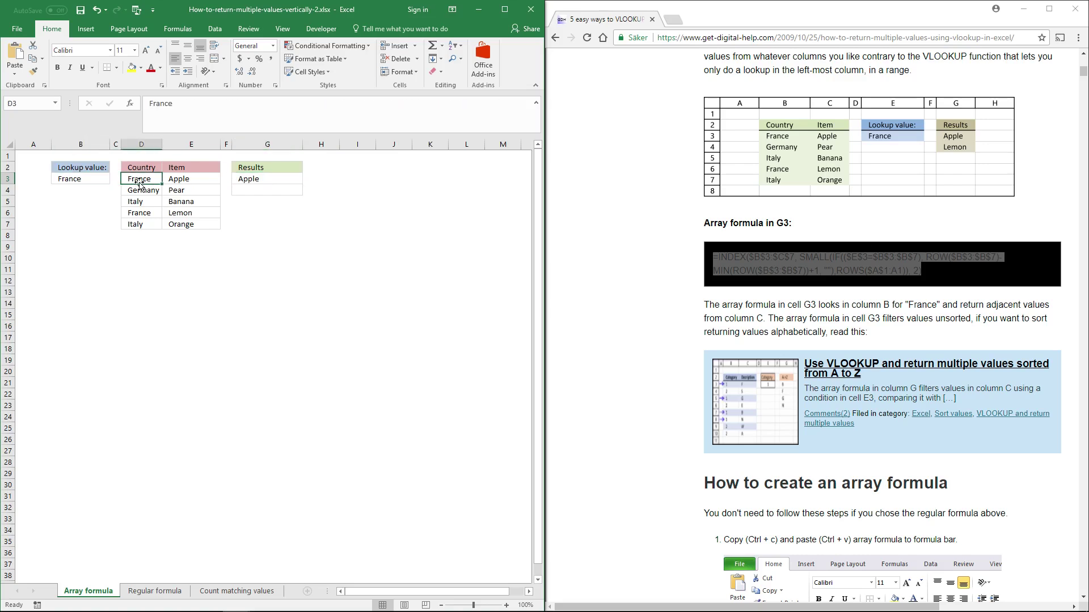
left_click(176, 179)
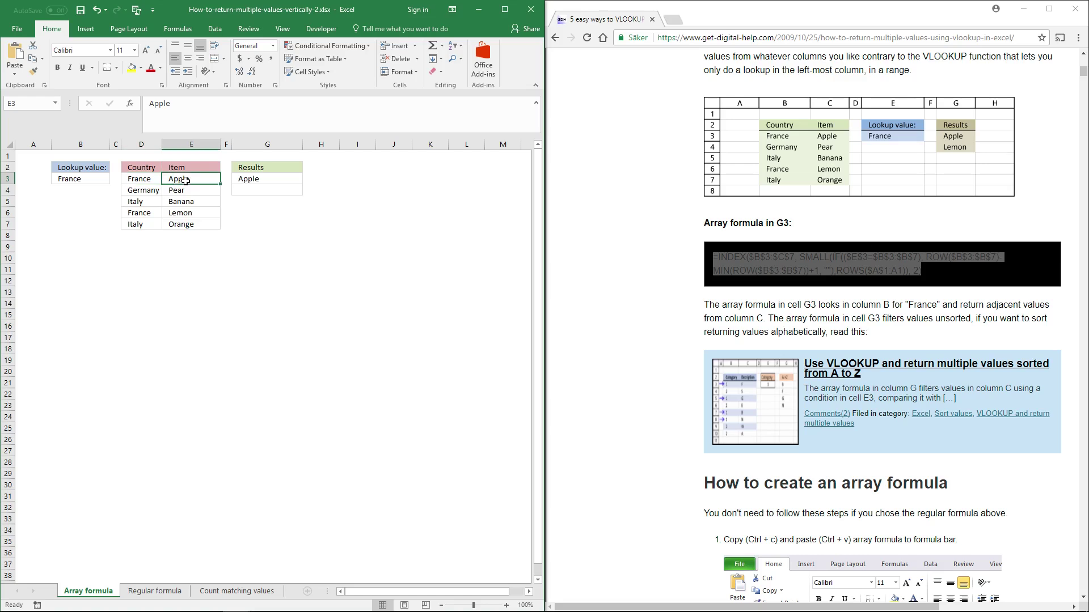
left_click(250, 178)
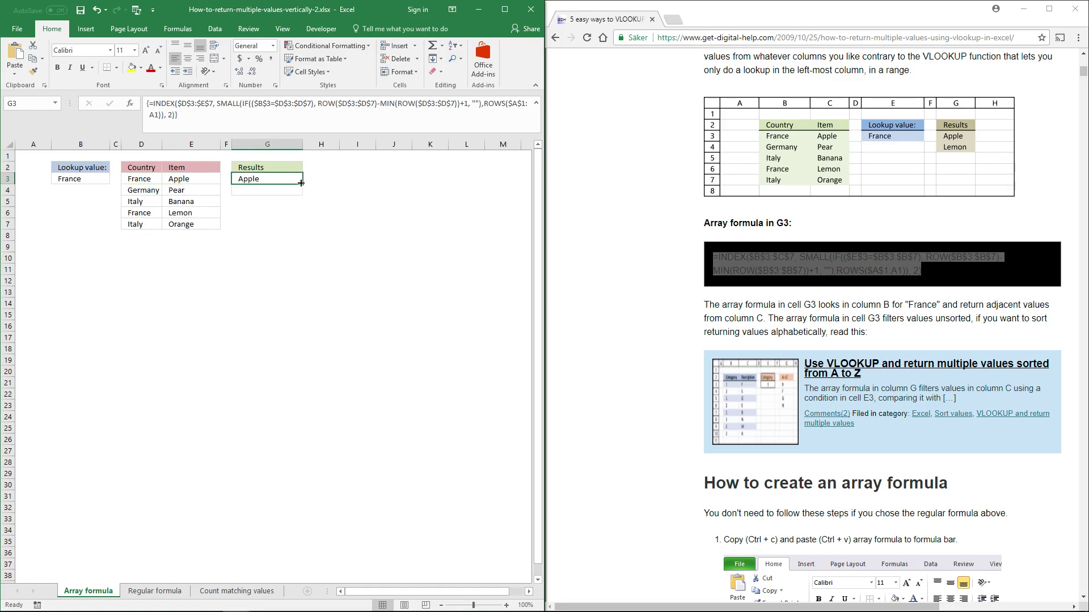
left_click_drag(304, 183, 299, 192)
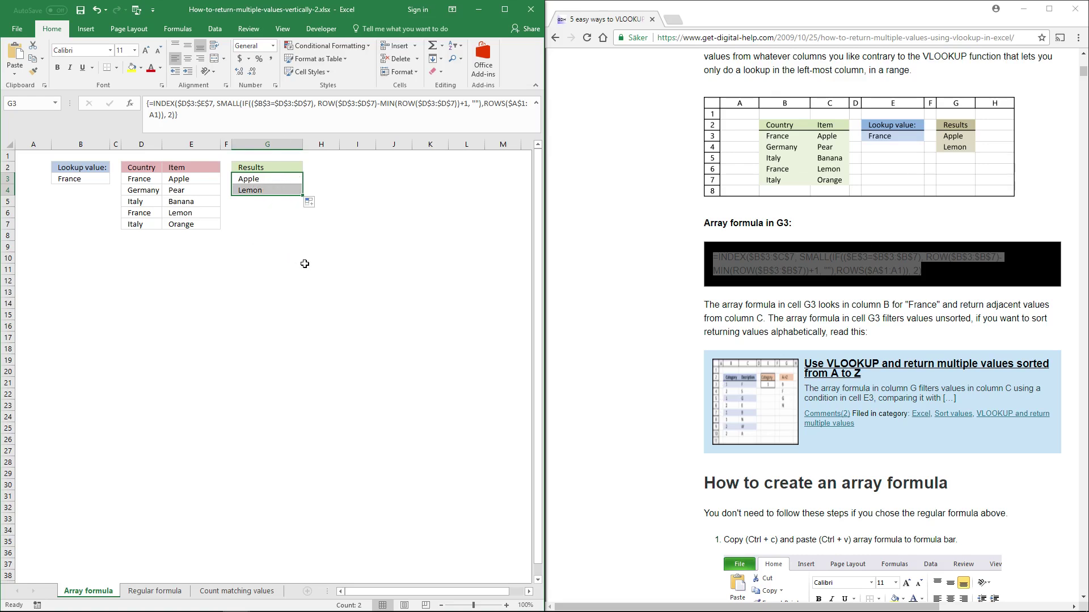
left_click(269, 192)
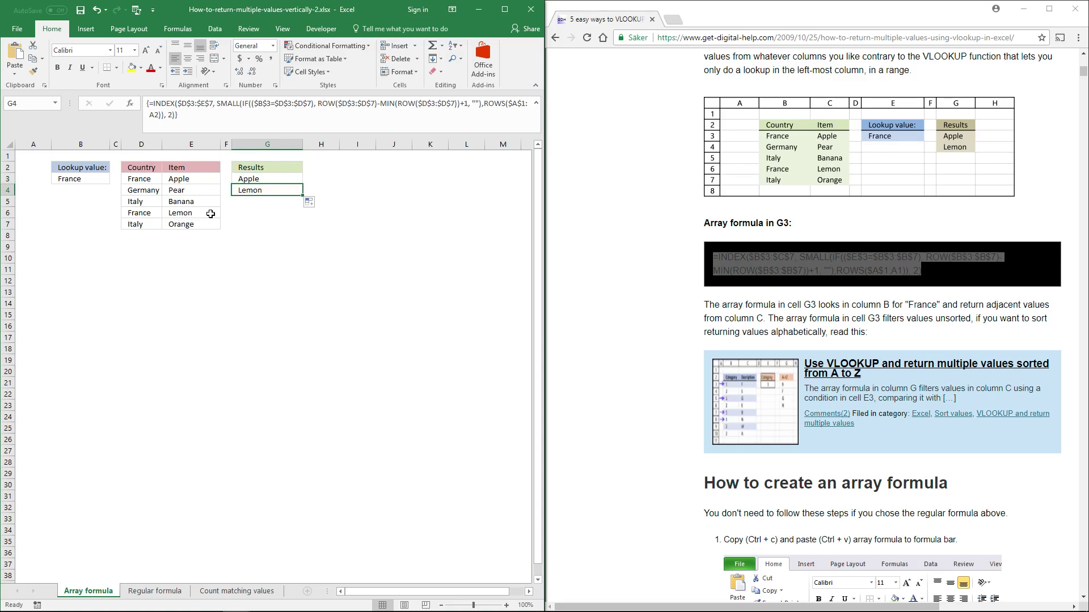
left_click(189, 214)
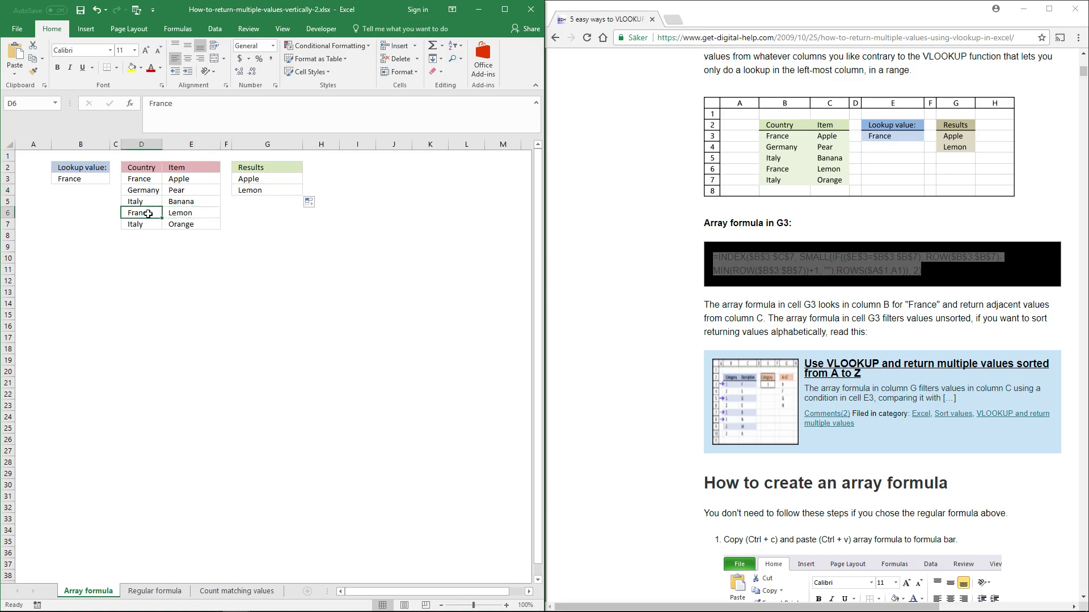
left_click(91, 180)
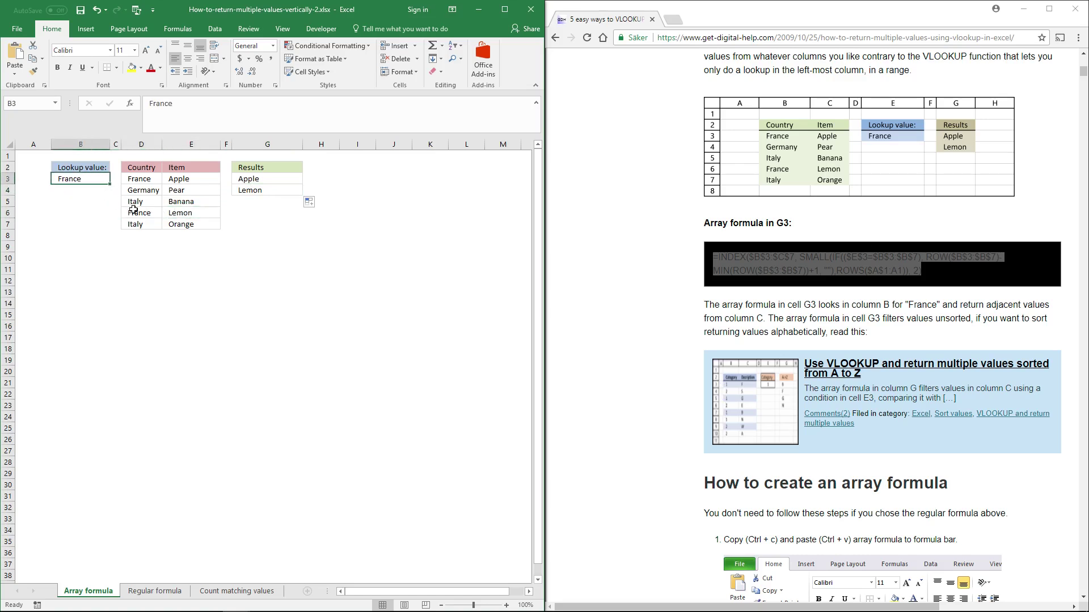
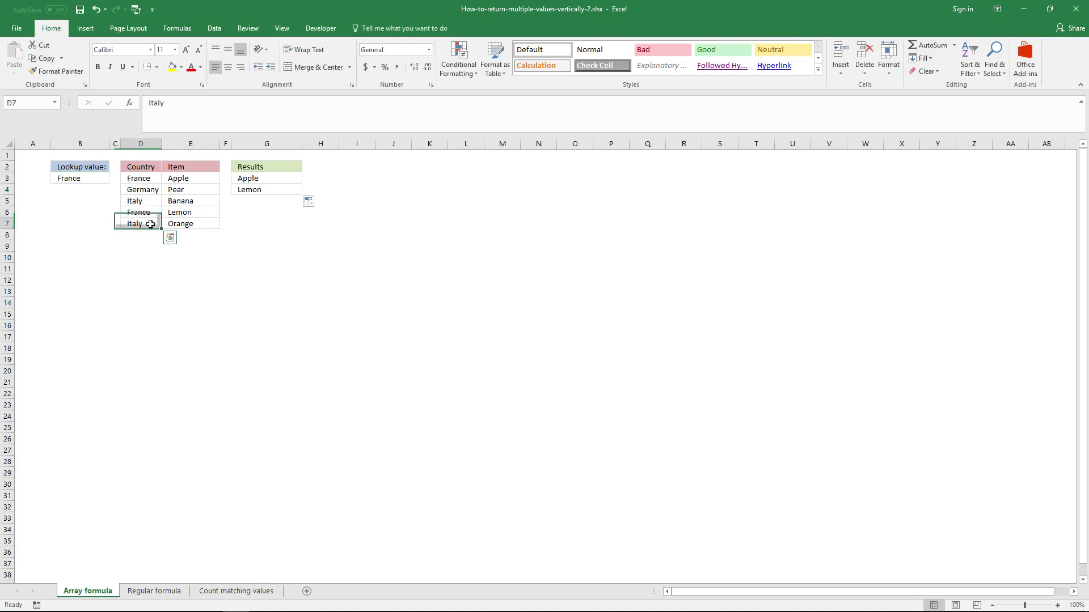
- Begin a test formula in cell I3 that compares the lookup value with the country list, =B3=D3:D7
left_click(255, 179)
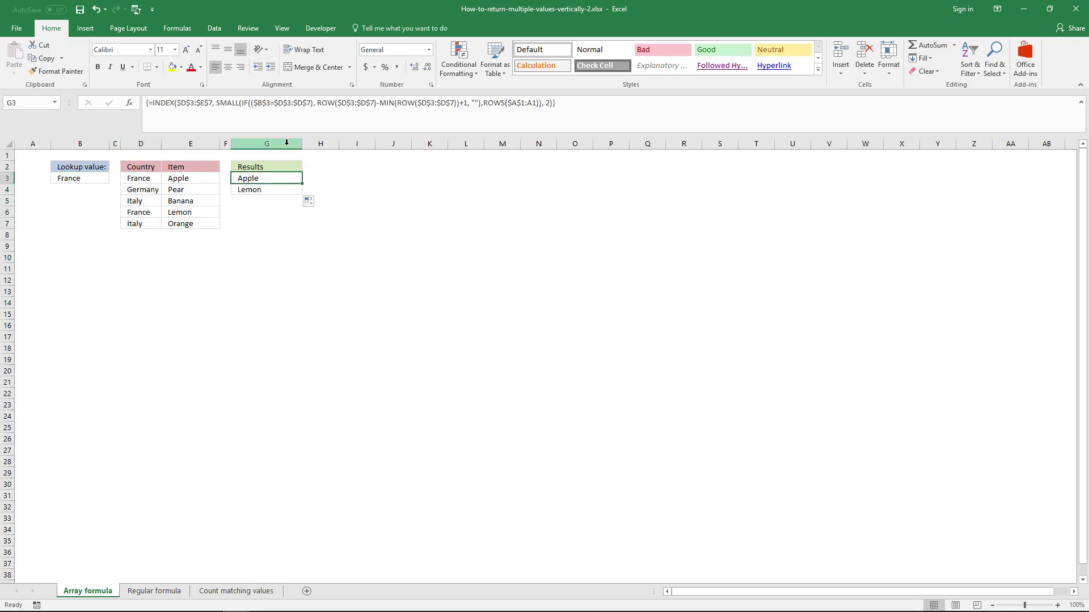
left_click(356, 176)
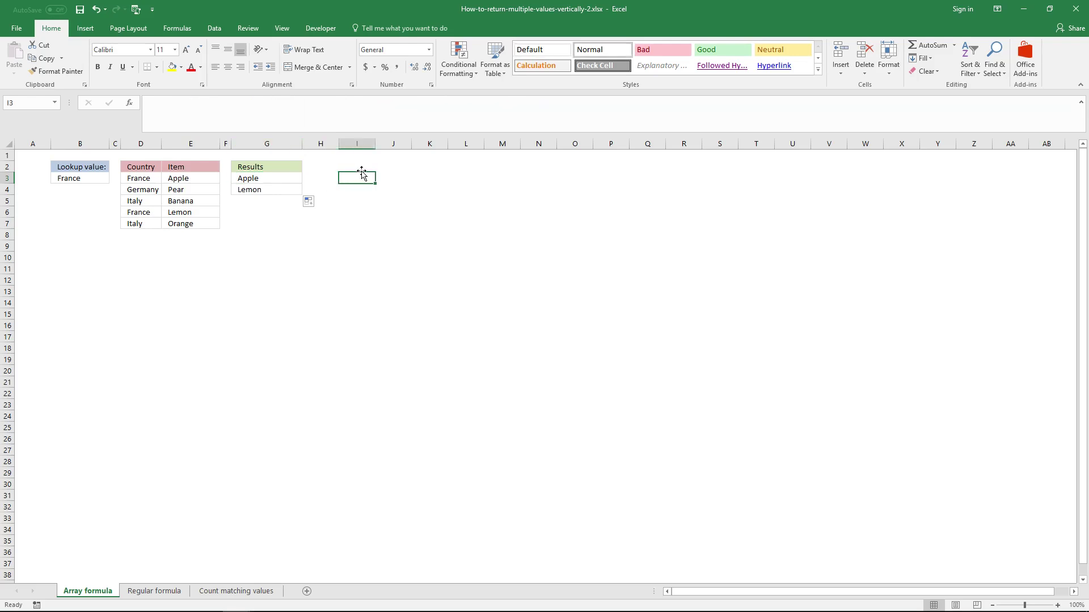
type("=")
left_click(80, 179)
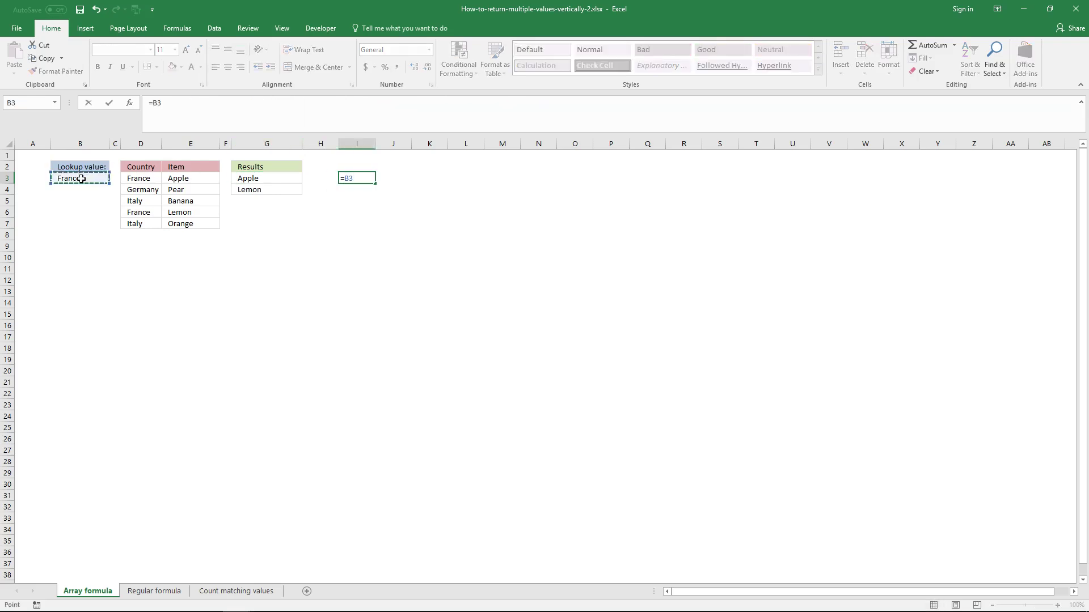
type("=")
left_click_drag(145, 179, 141, 222)
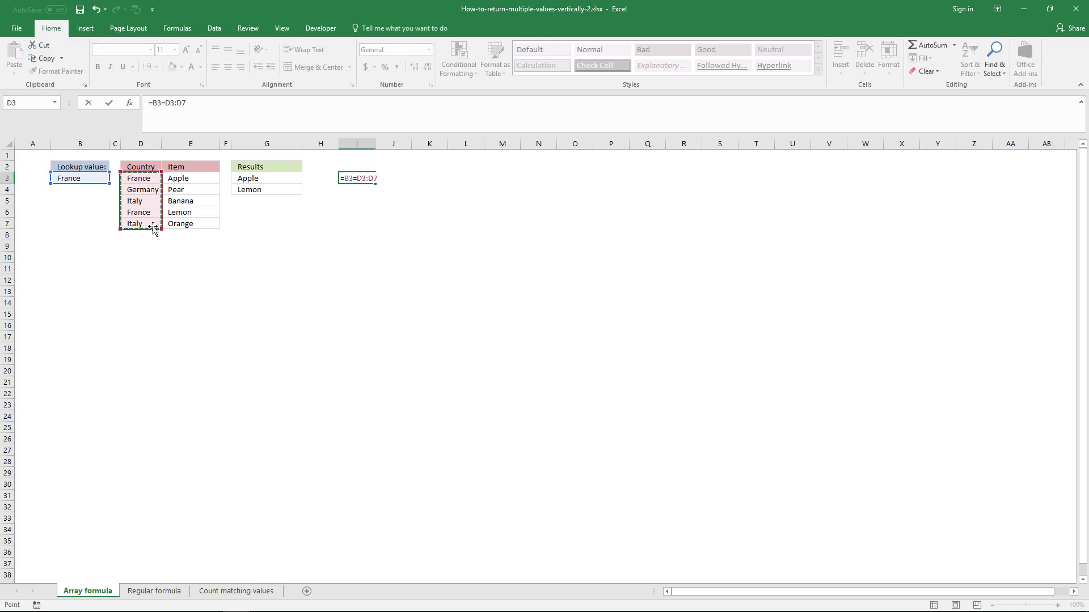
- Make the references in I3 absolute as =$B$3=$D$3:$D$7 and enter it as an array formula
left_click(155, 104)
key("F4")
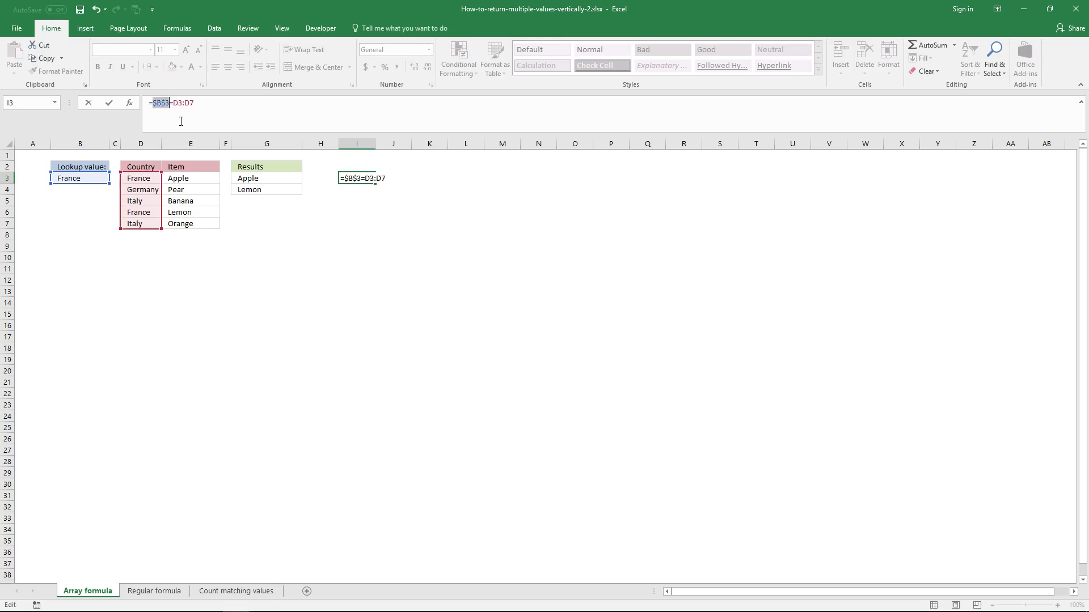
left_click(165, 103)
left_click(192, 104)
key("F4")
key("F4")
key("ctrl+shift+Return")
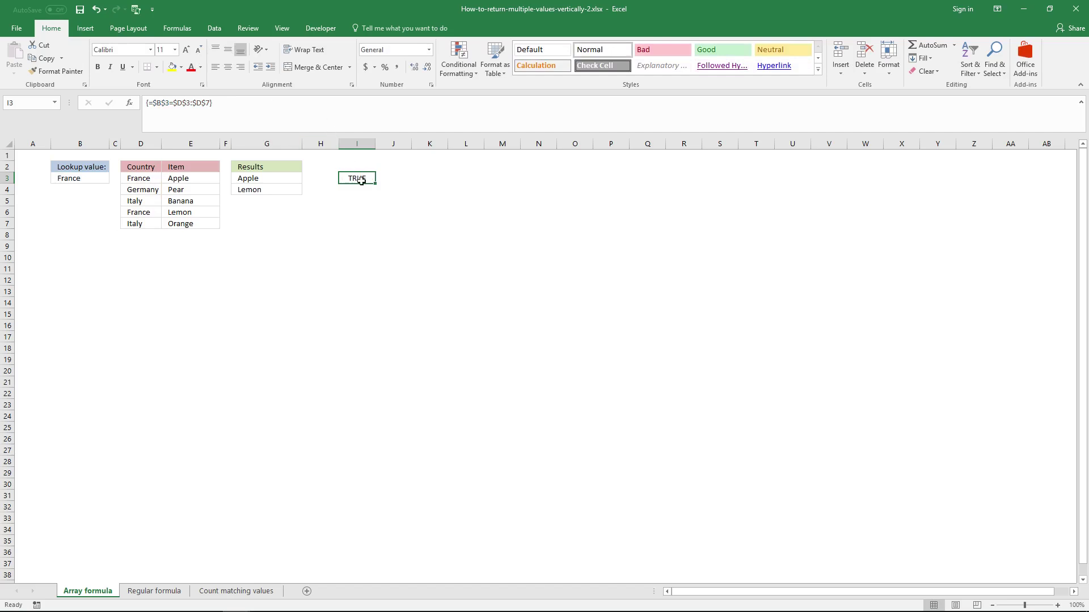
- Enter the comparison =$B$3=$D$3:$D$7 as one array formula across the range I3:I7
left_click_drag(361, 180, 363, 226)
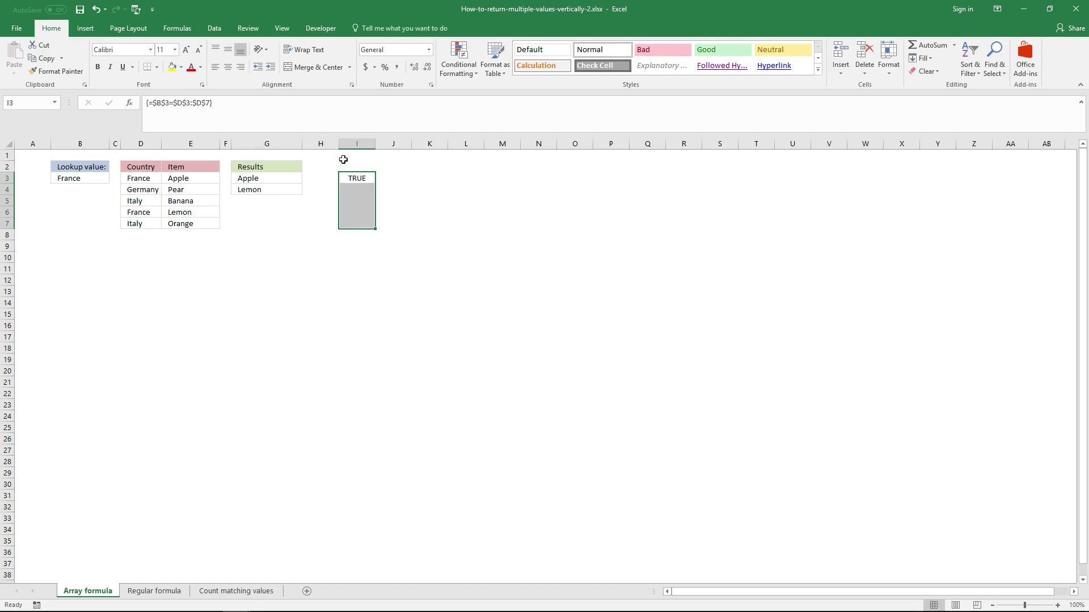
left_click(355, 178)
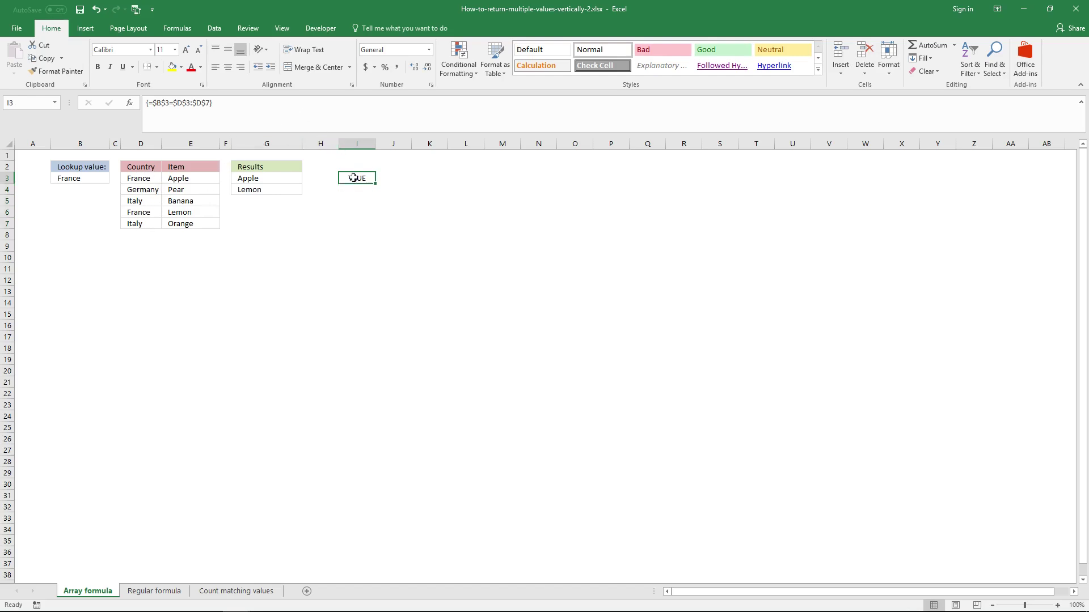
left_click_drag(353, 178, 364, 219)
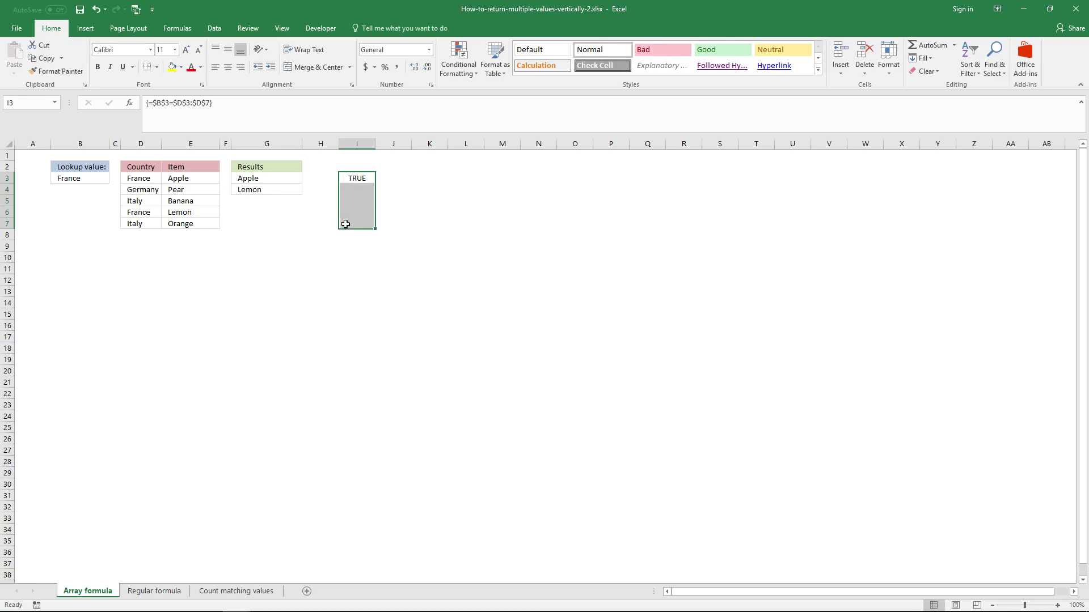
left_click(302, 106)
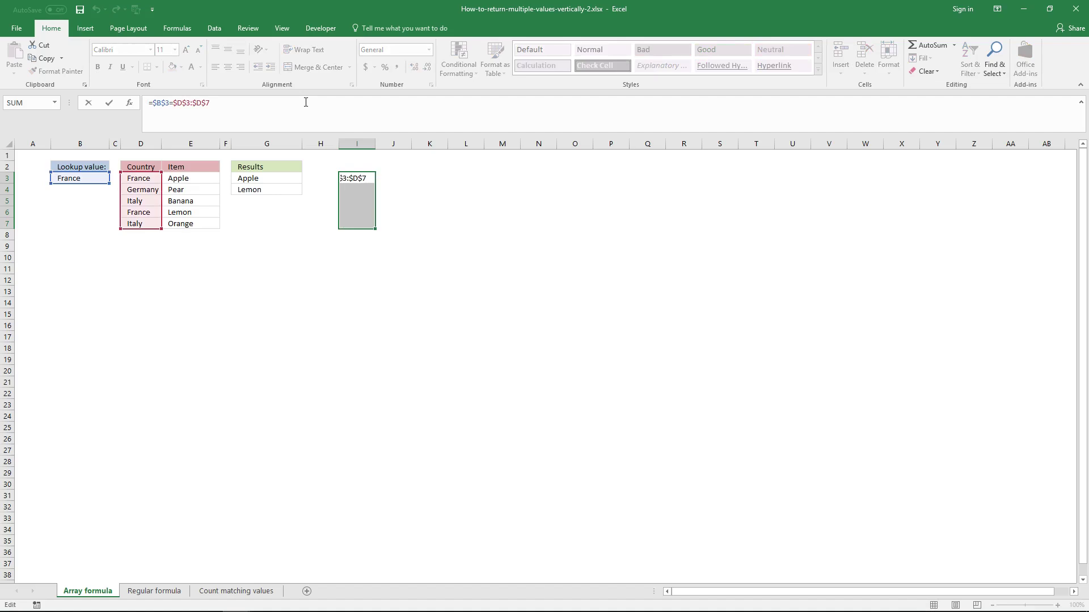
key("ctrl+shift+Return")
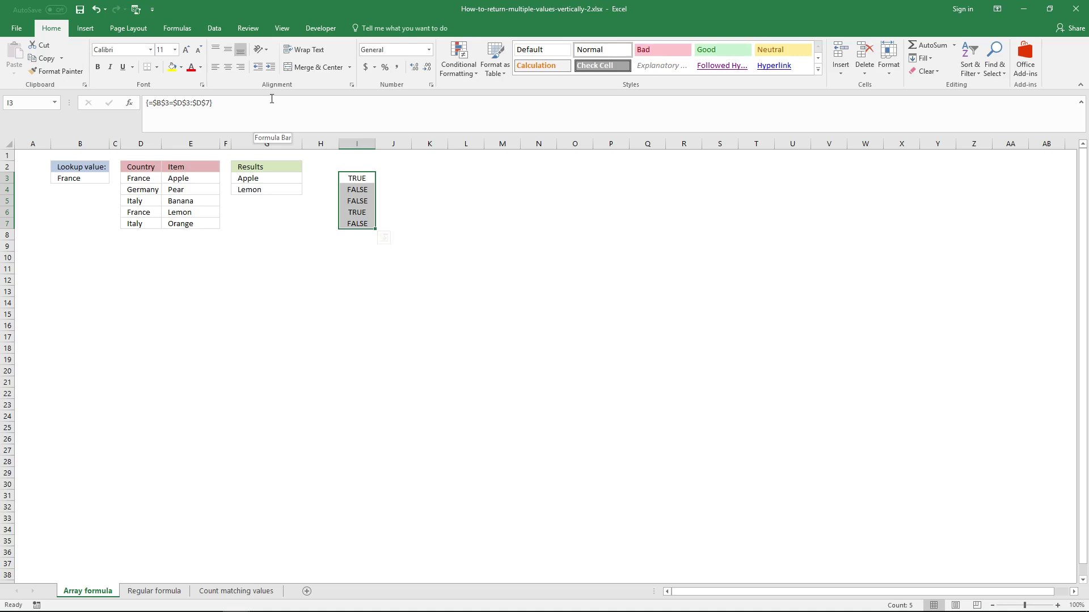
- Copy the comparison from I3 and use it as the logical test of a new IF formula in J3, =IF($B$3=$D$3:$D$7,
left_click(223, 98)
key("shift+Home")
key("ctrl+c")
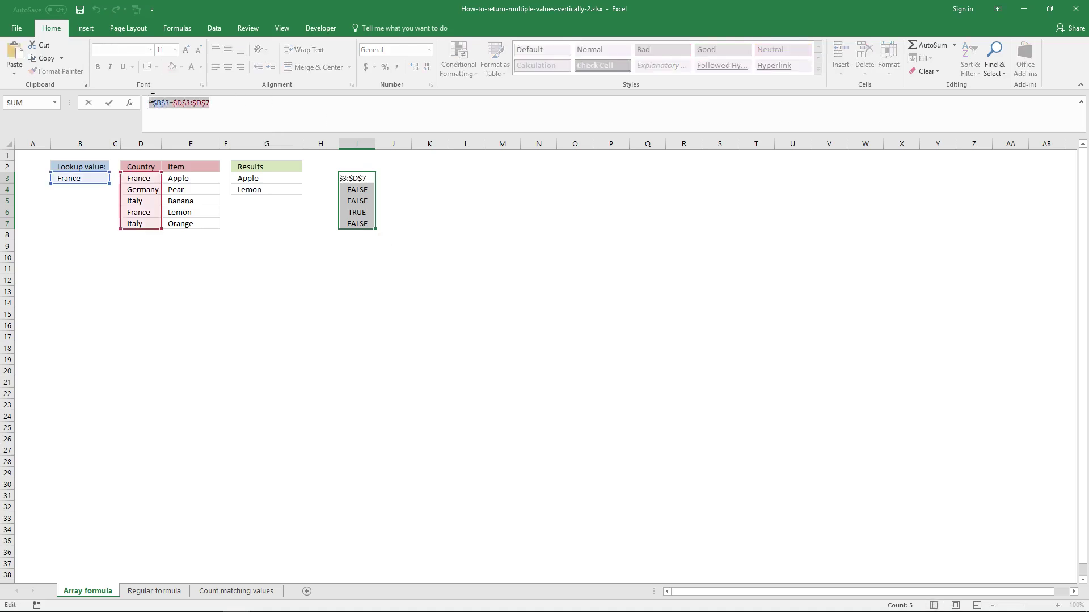
key("Escape")
left_click(402, 177)
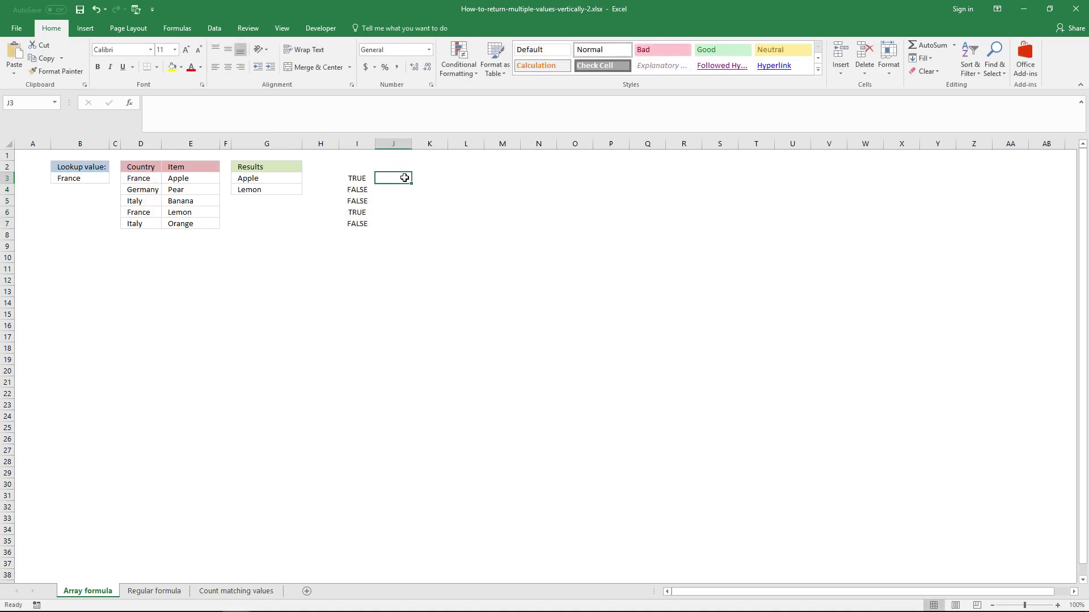
left_click(345, 106)
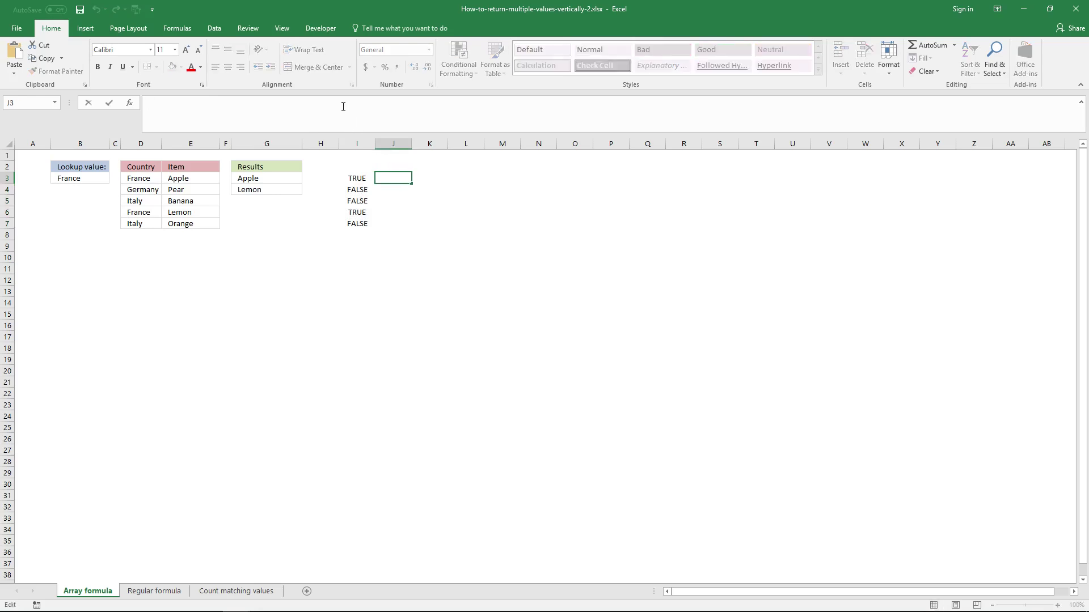
type("=IF")
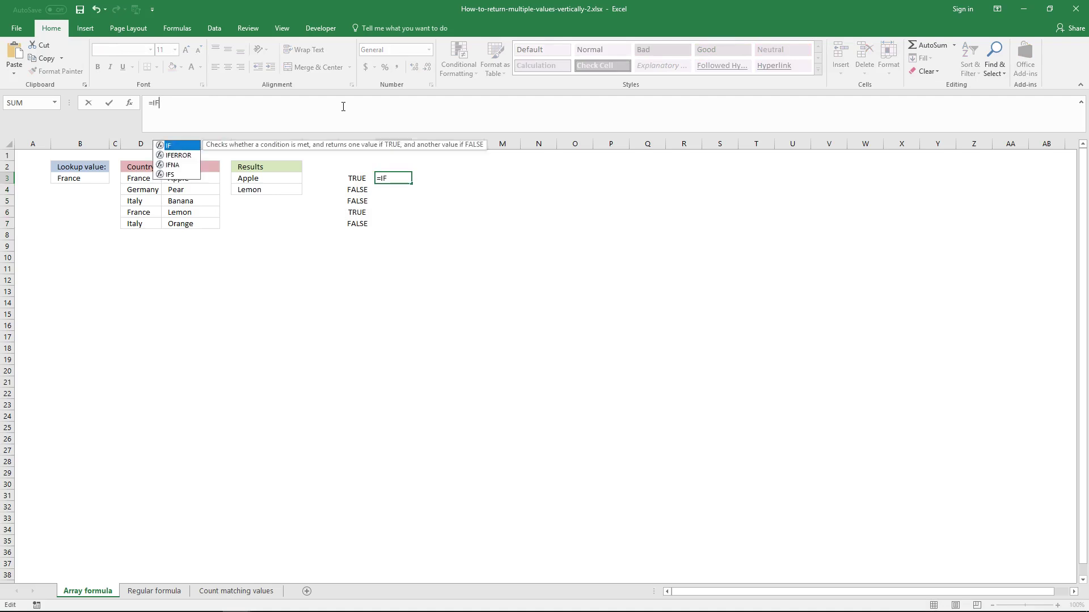
type("(")
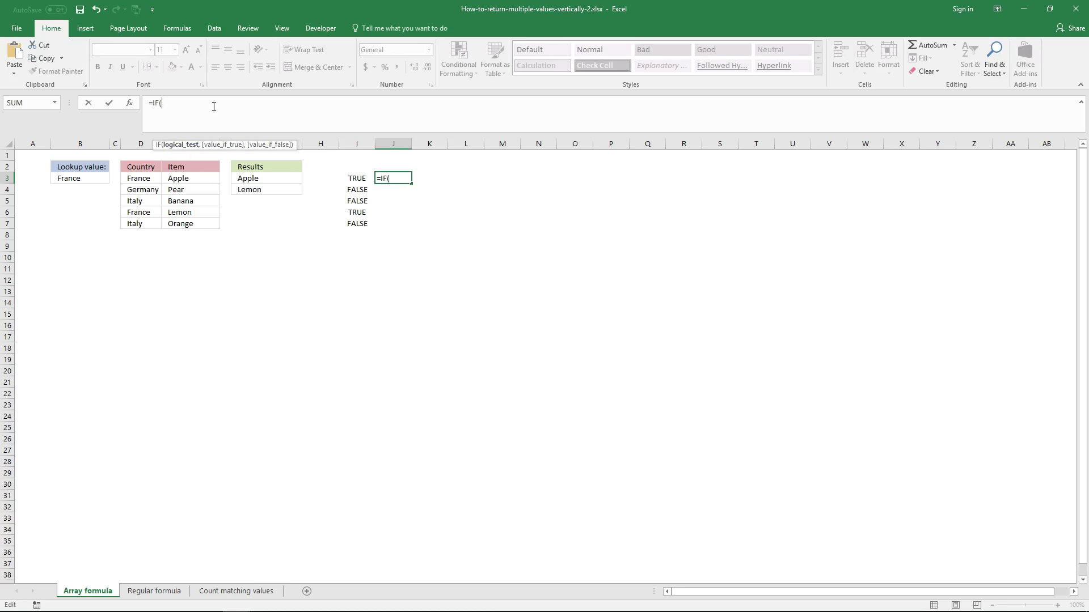
key("ctrl+v")
left_click(165, 107)
key("BackSpace")
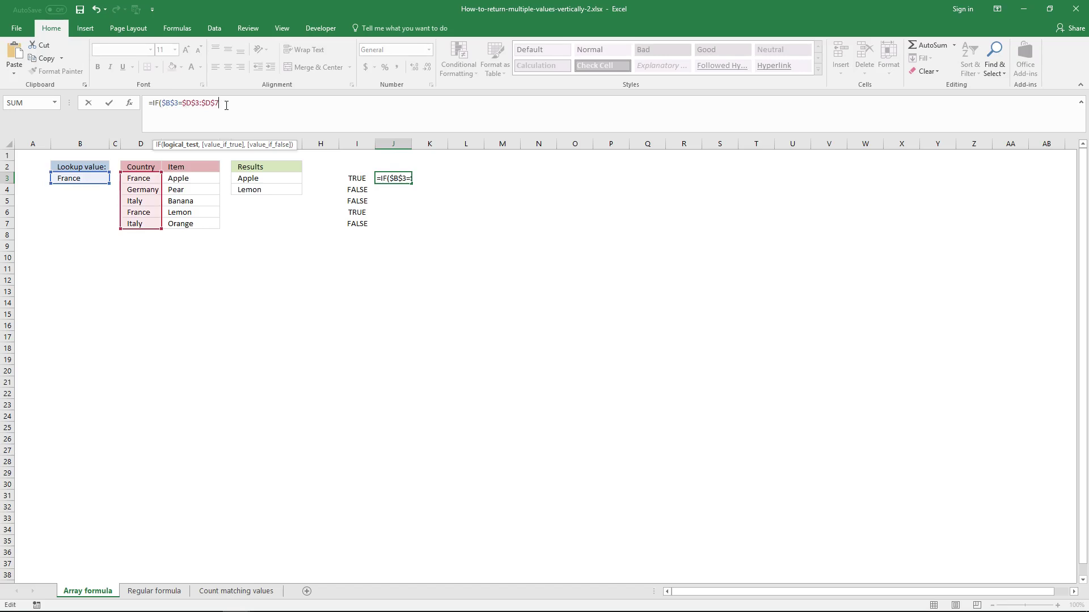
type(",")
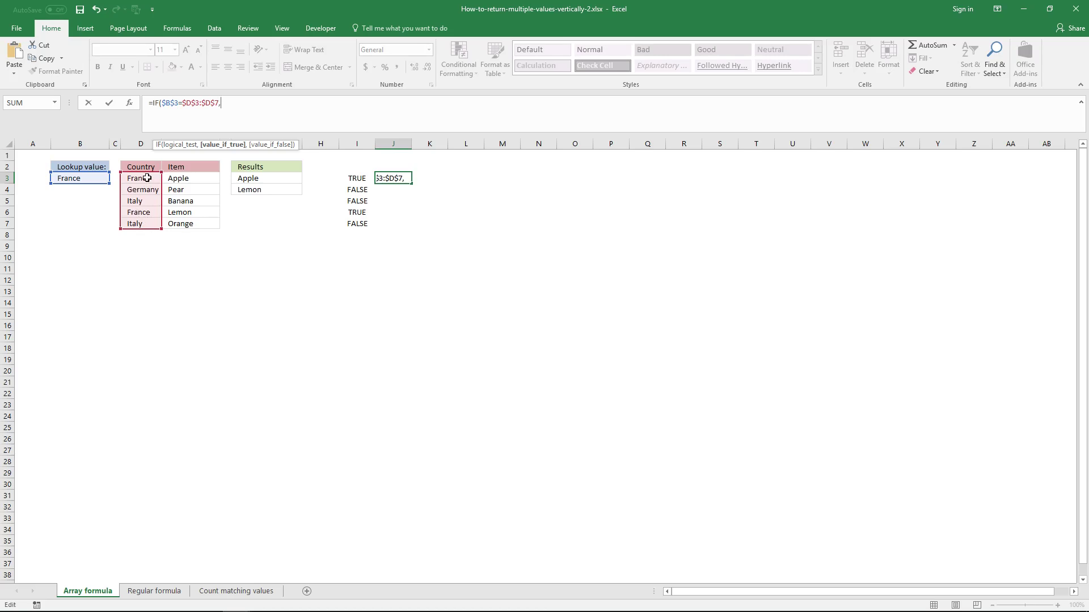
- Add MATCH as the value if true in the J3 formula, with ROW($D$3:$D$7) as its lookup value
type("MATCH")
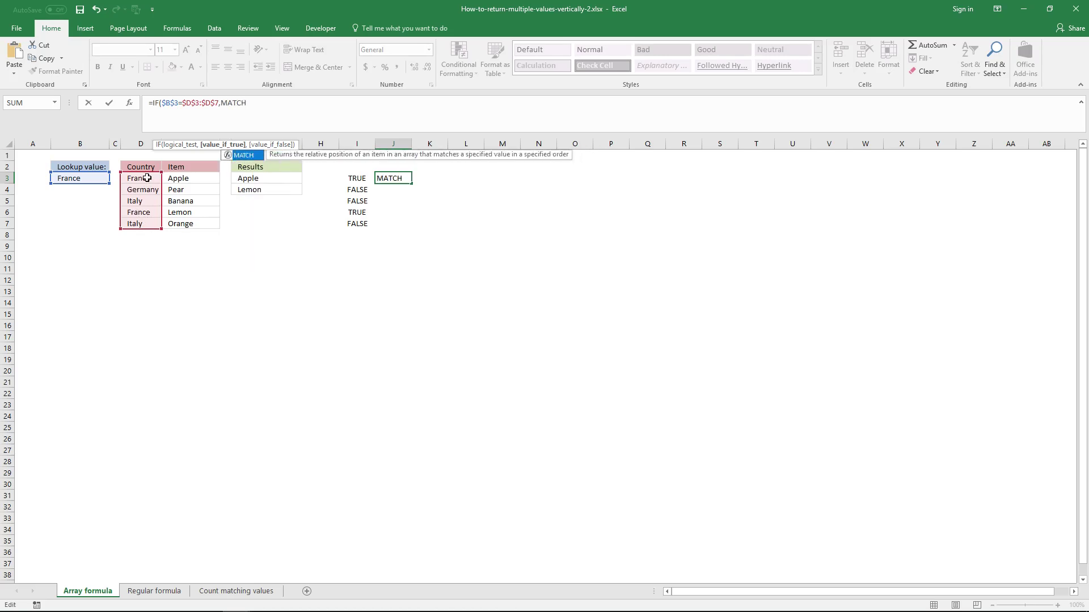
type("(ROW")
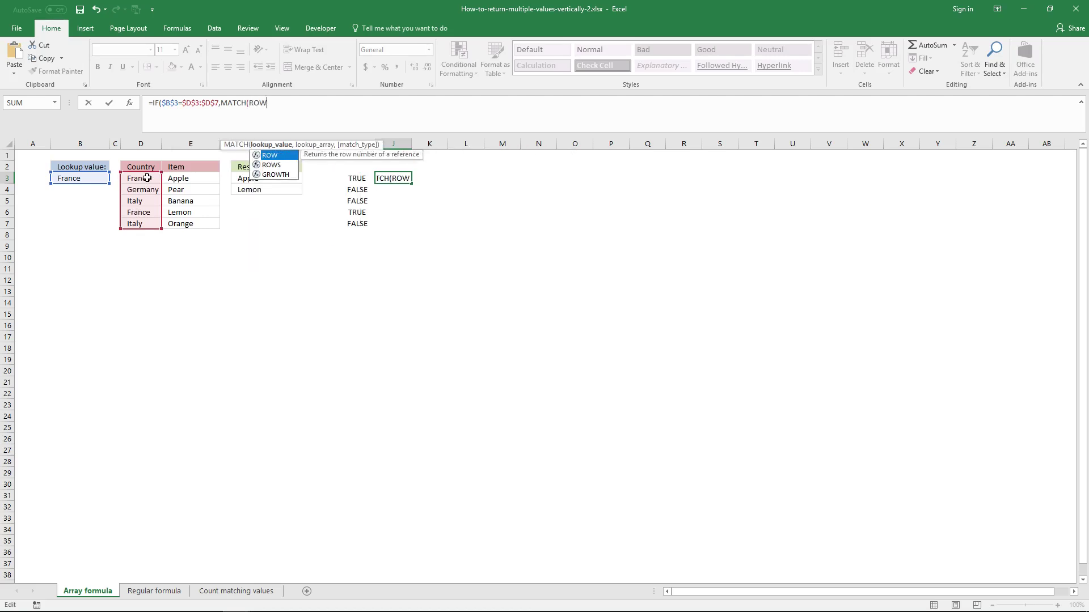
type("(")
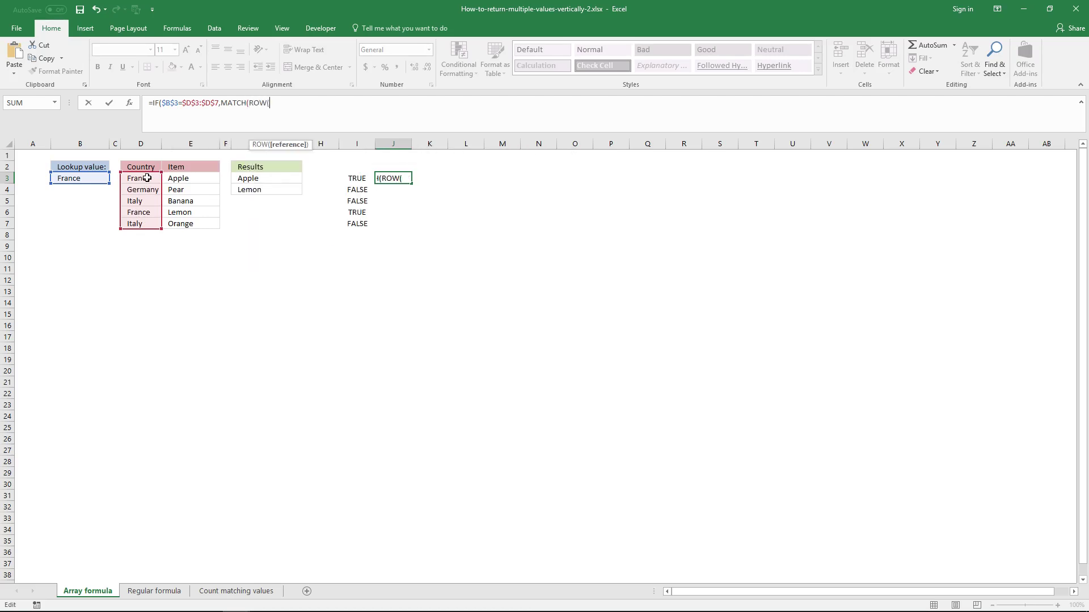
left_click_drag(147, 178, 146, 223)
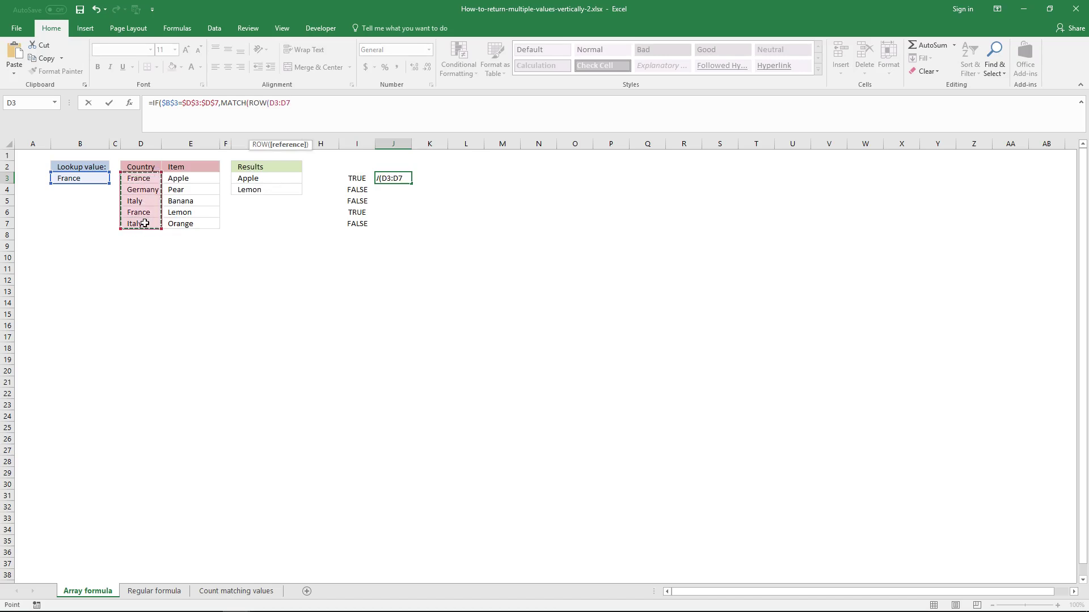
key("F4")
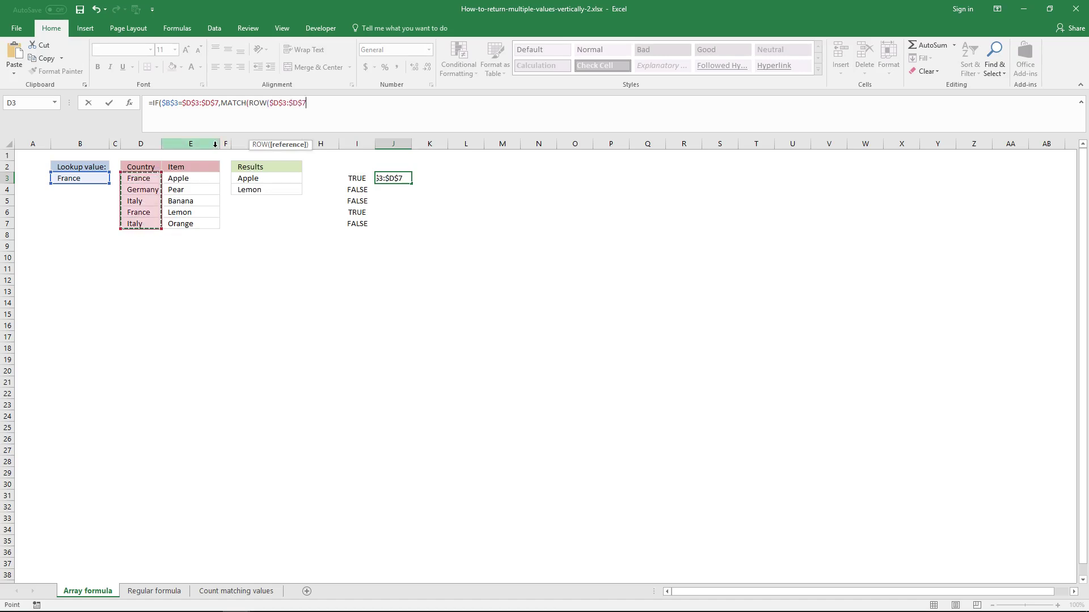
type("),")
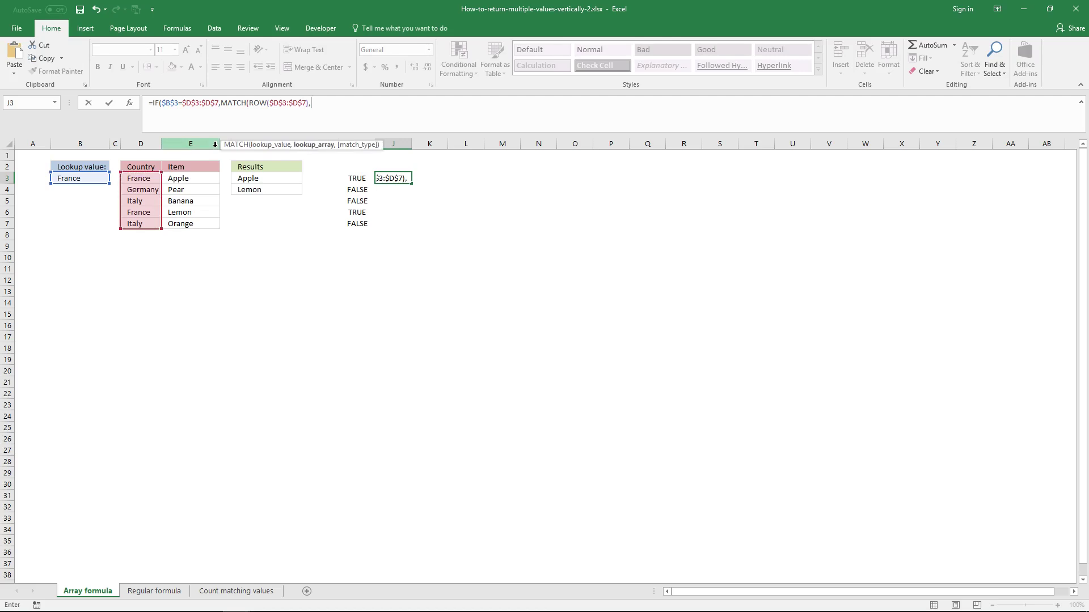
- Complete J3 with ROW($D$3:$D$7) as the lookup array and "" as the value if false, and enter it as an array formula
type("ROW")
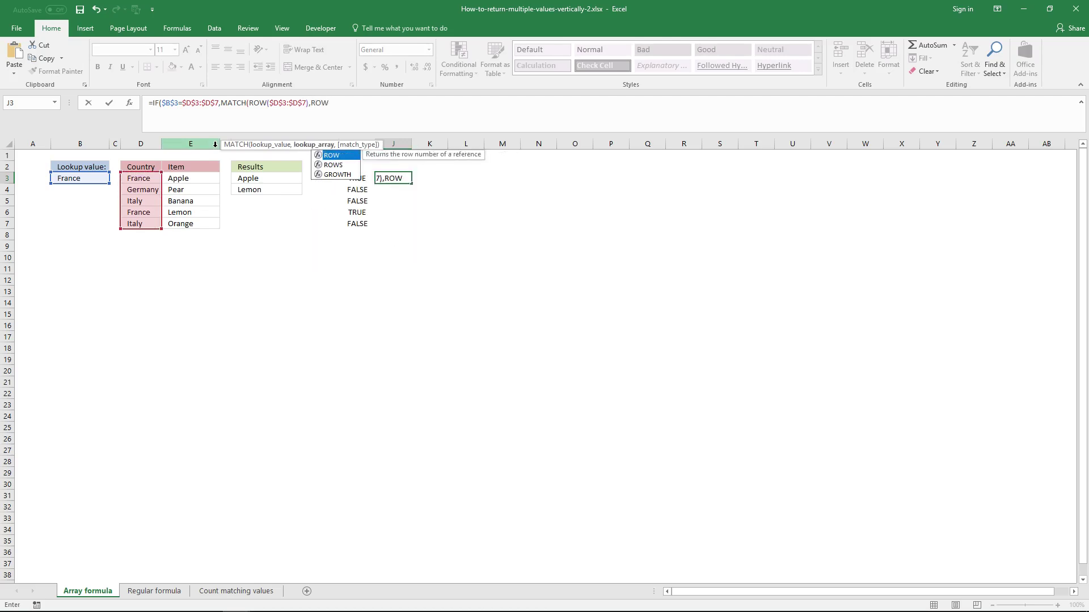
type("(")
left_click(147, 184)
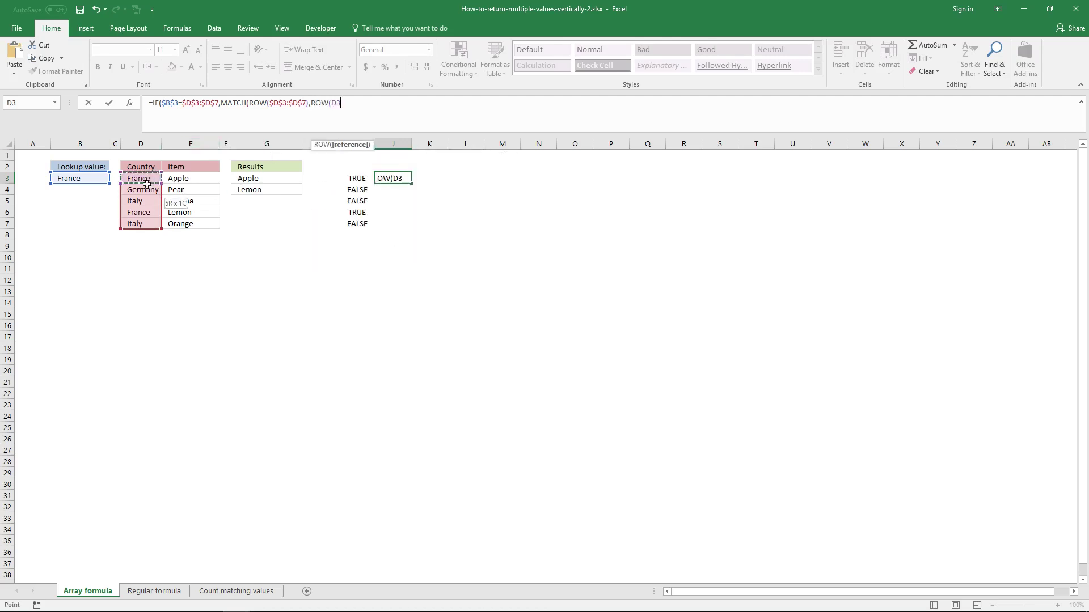
left_click_drag(147, 184, 140, 223)
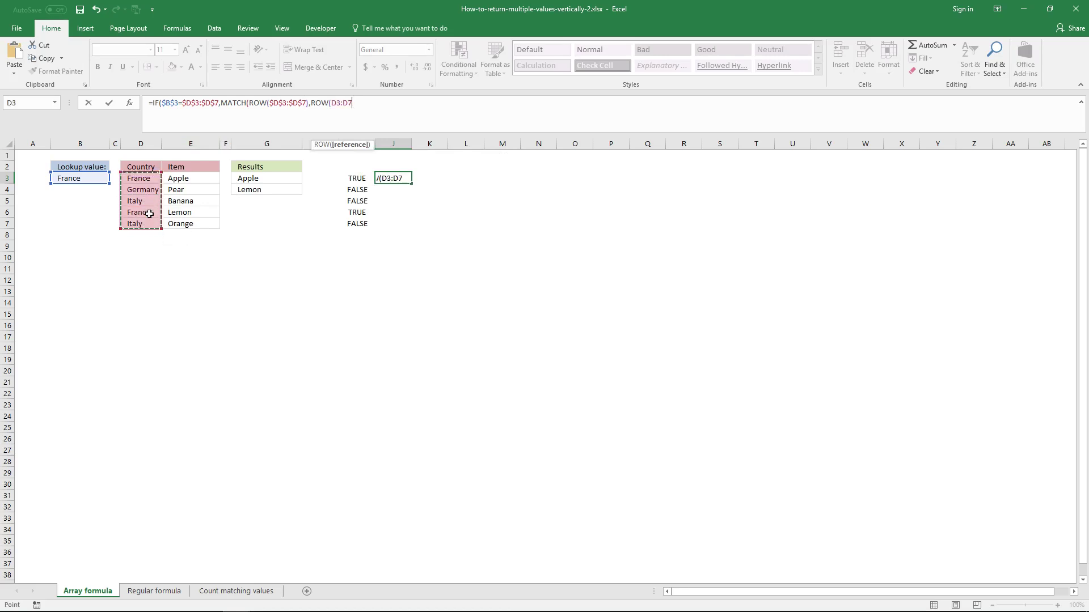
key("F4")
type(")")
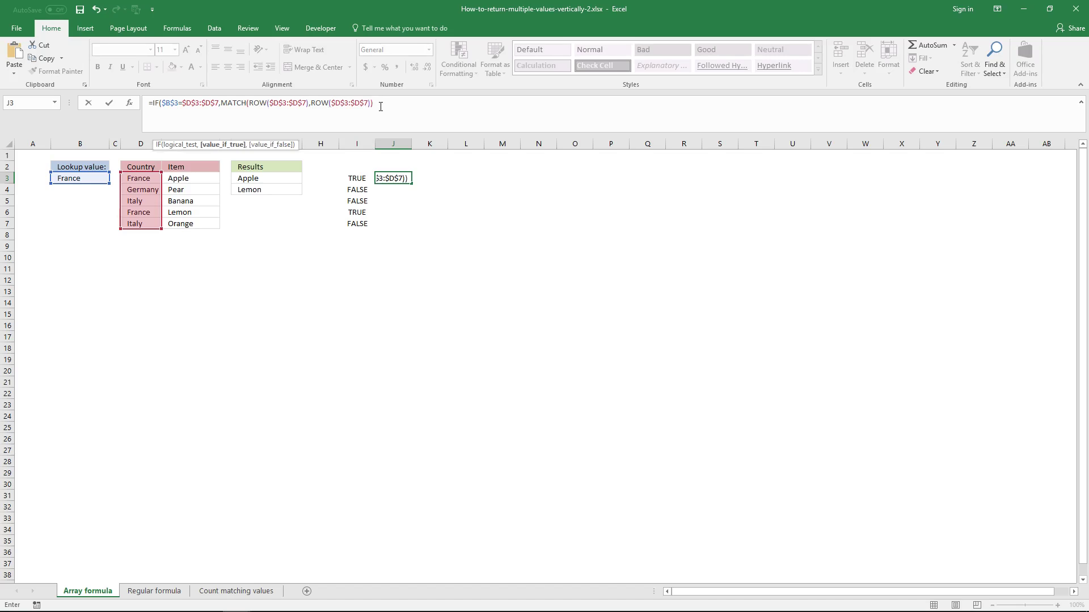
type(",\"\")")
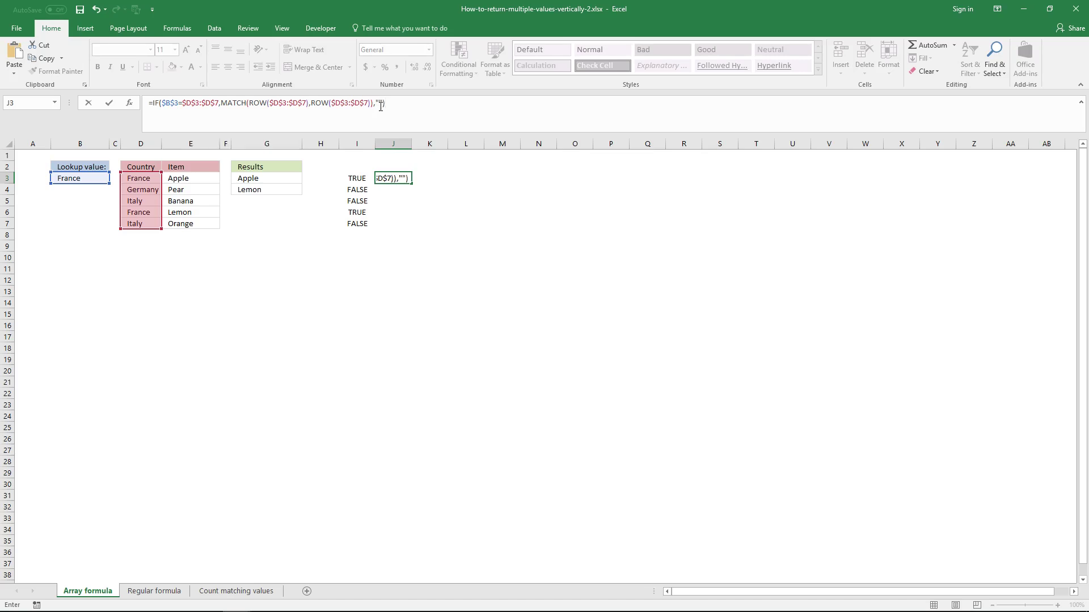
key("ctrl+shift+Return")
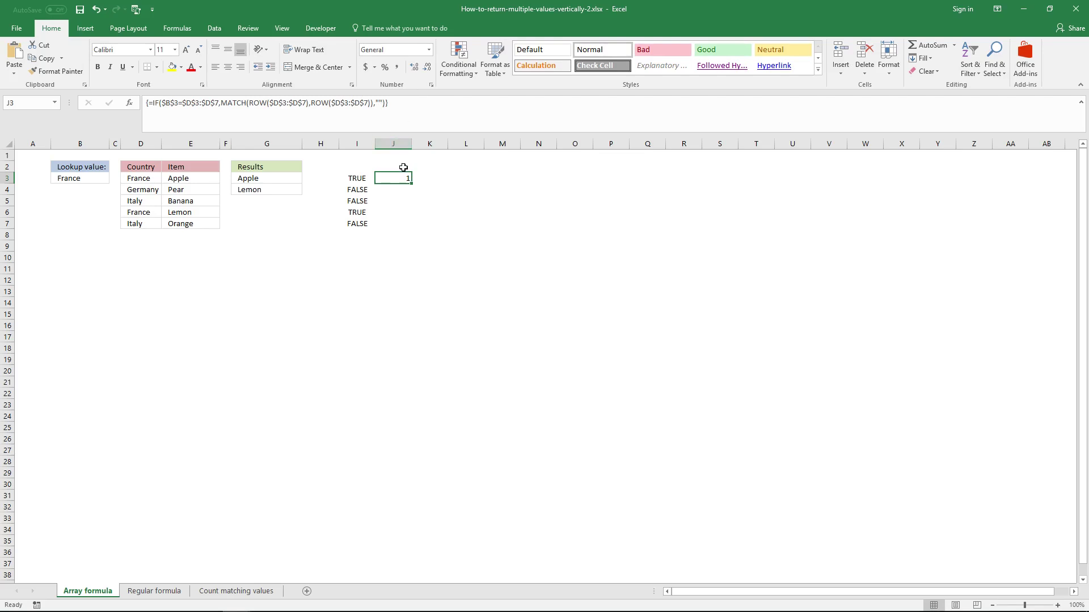
- Extend the IF and MATCH array formula from J3 across the range J3:J7
left_click_drag(395, 179, 396, 222)
left_click(417, 105)
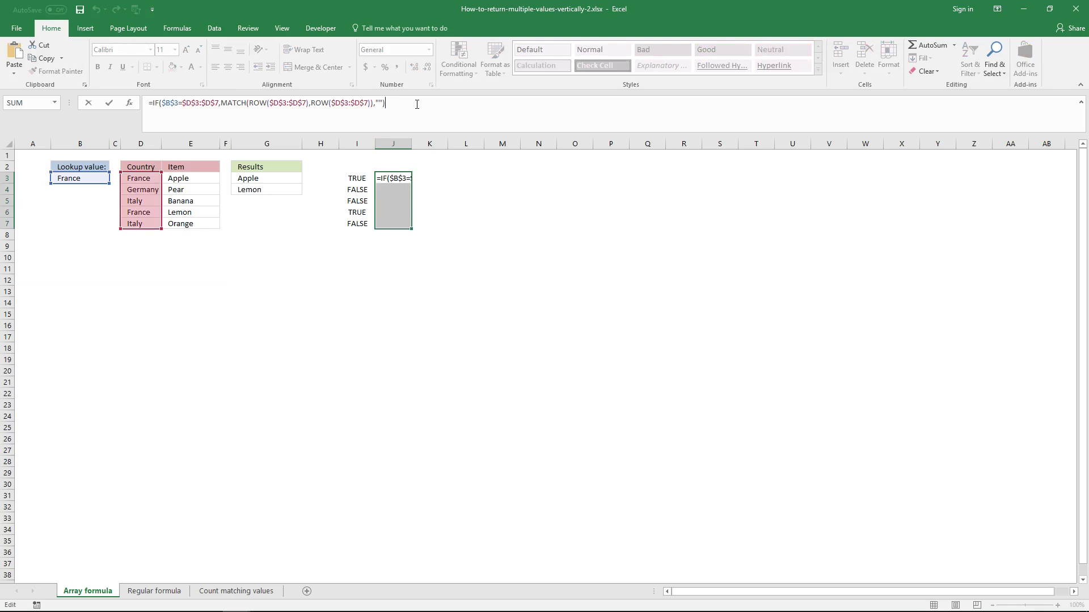
key("ctrl+shift+Return")
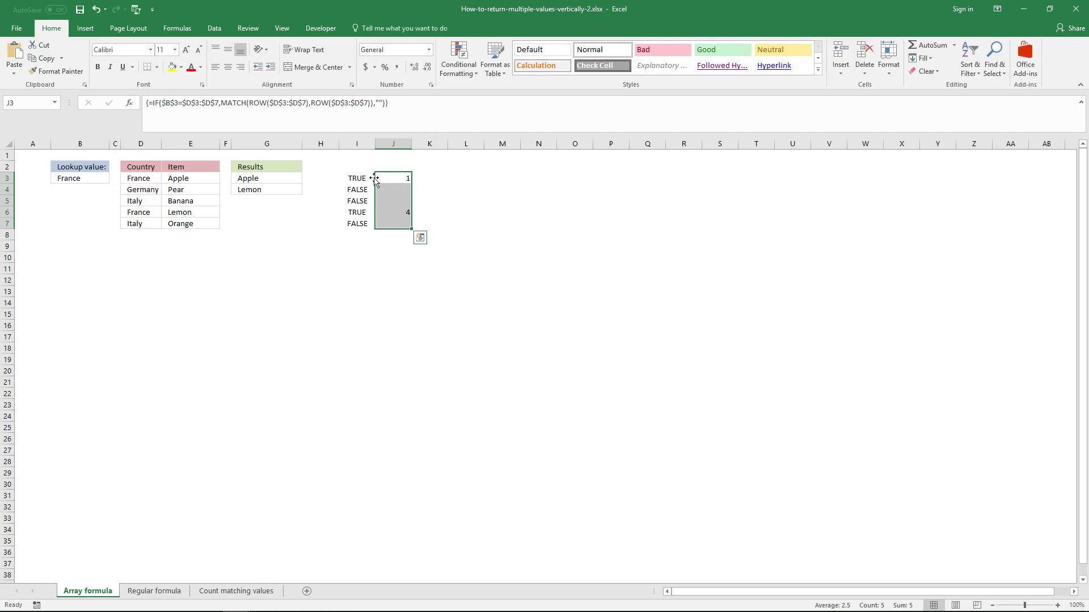
- Examine the MATCH part and its first ROW($D$3:$D$7) argument within the J3 formula
left_click(397, 179)
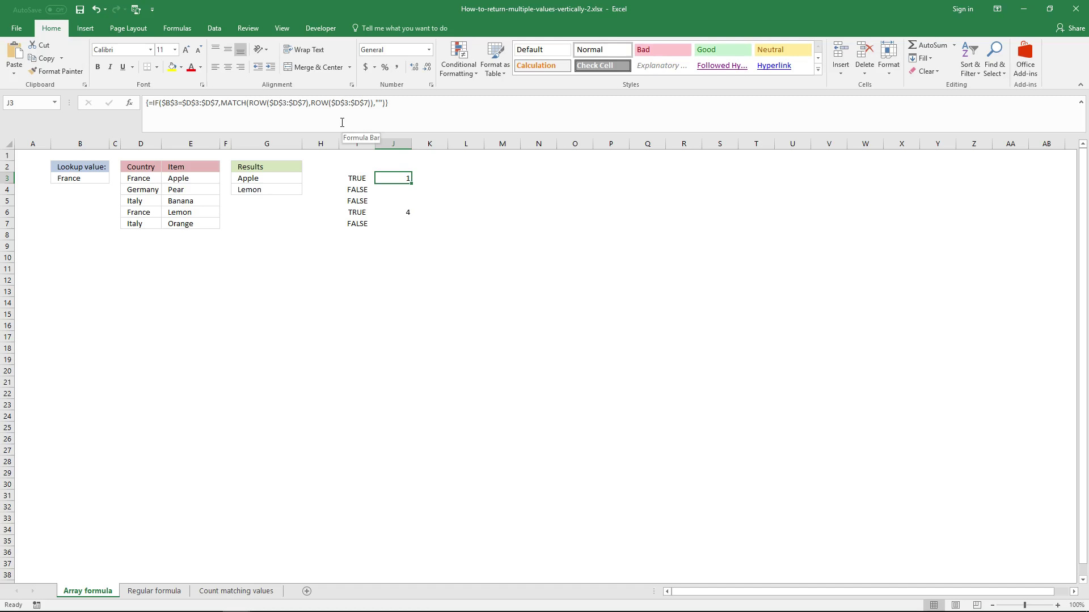
left_click(312, 104)
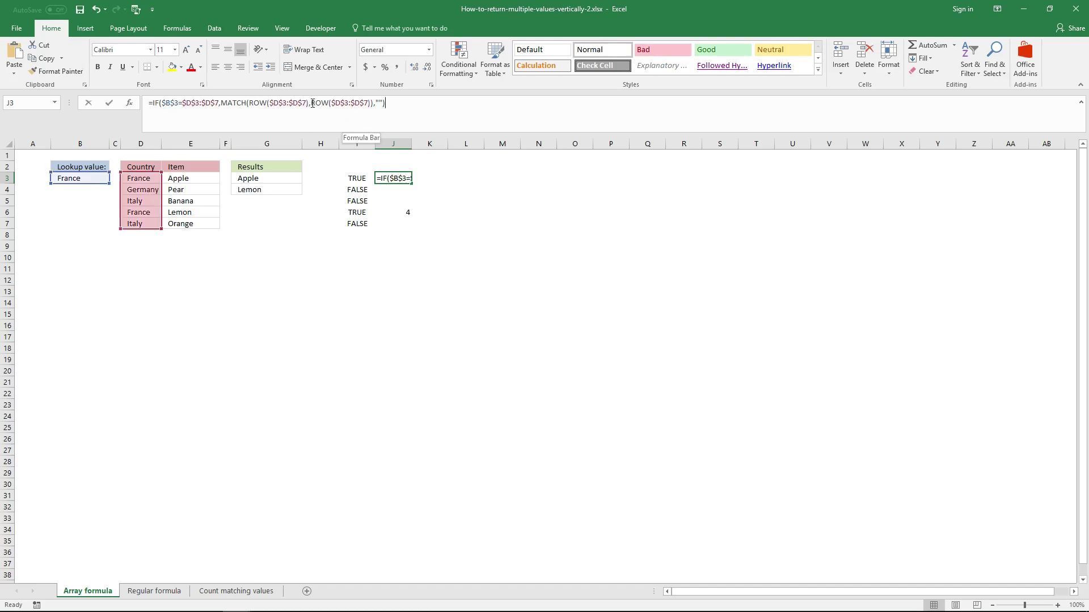
double_click(318, 103)
left_click_drag(221, 103, 376, 106)
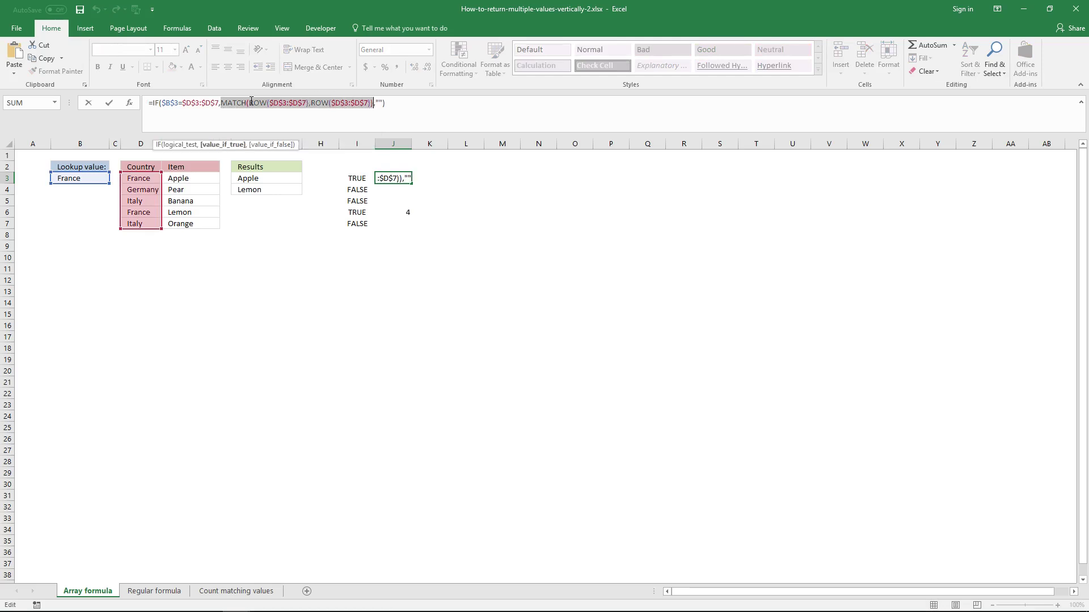
left_click_drag(252, 102, 314, 106)
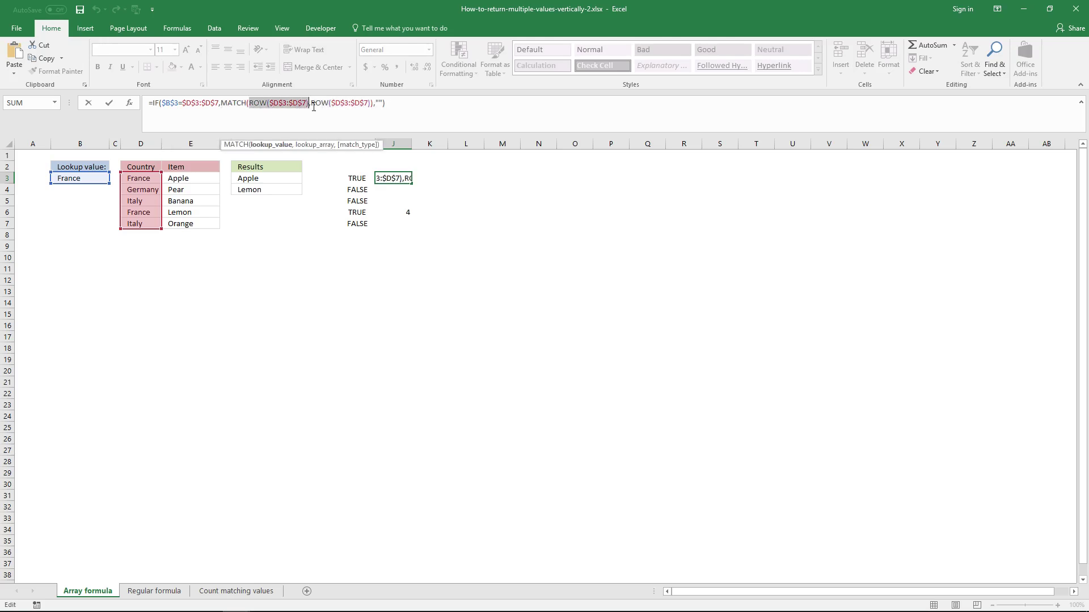
key("ctrl+shift+Return")
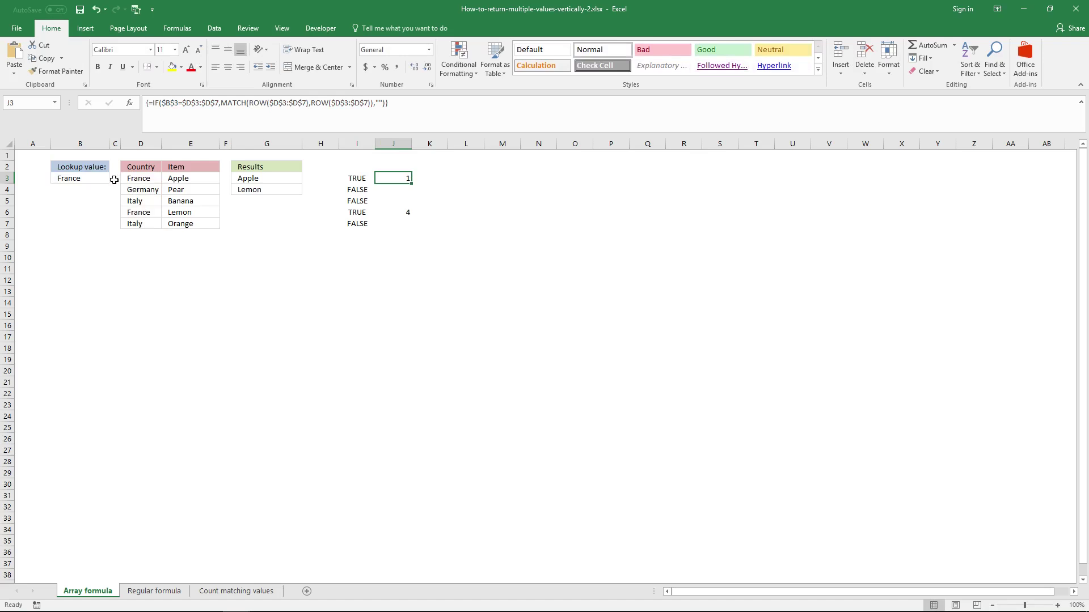
- Enter =ROW($D$3:$D$7) as an array formula in C3:C7, beside the country list
left_click_drag(111, 178, 117, 225)
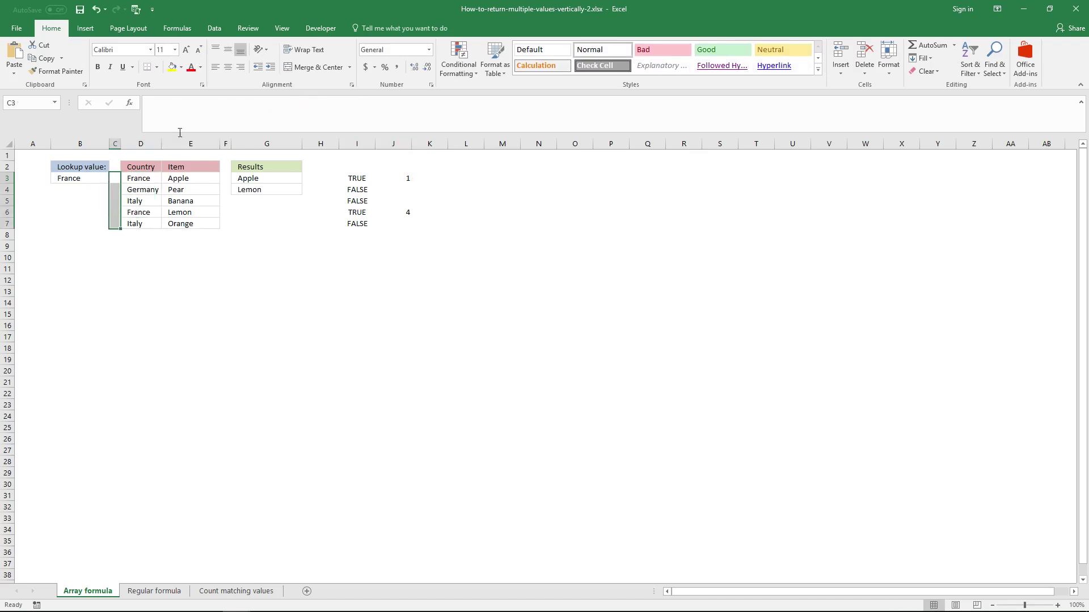
left_click(191, 108)
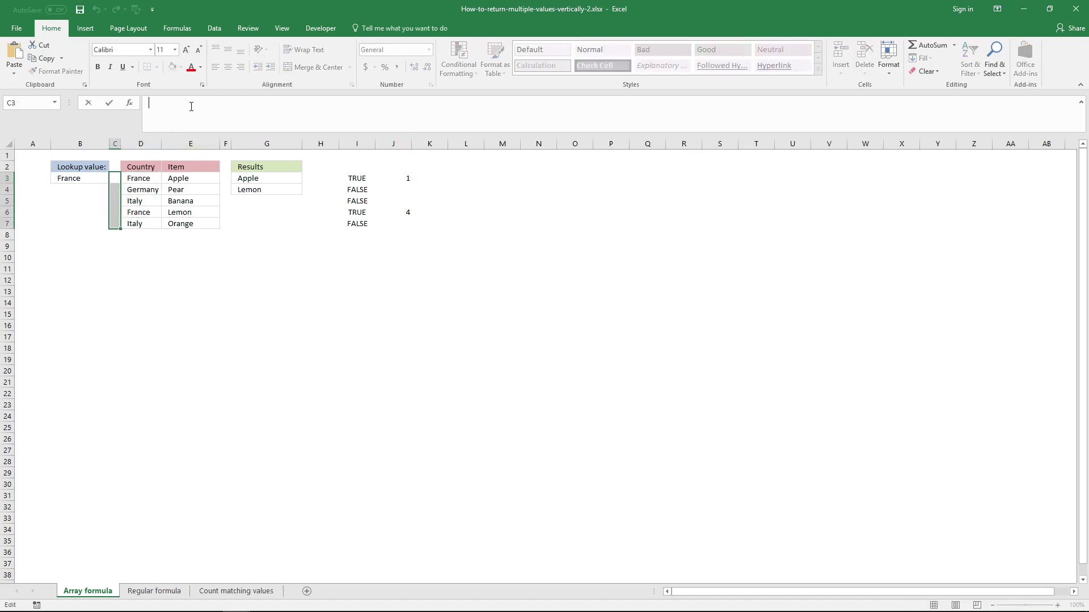
type("=ROW($D$3:$D$7)")
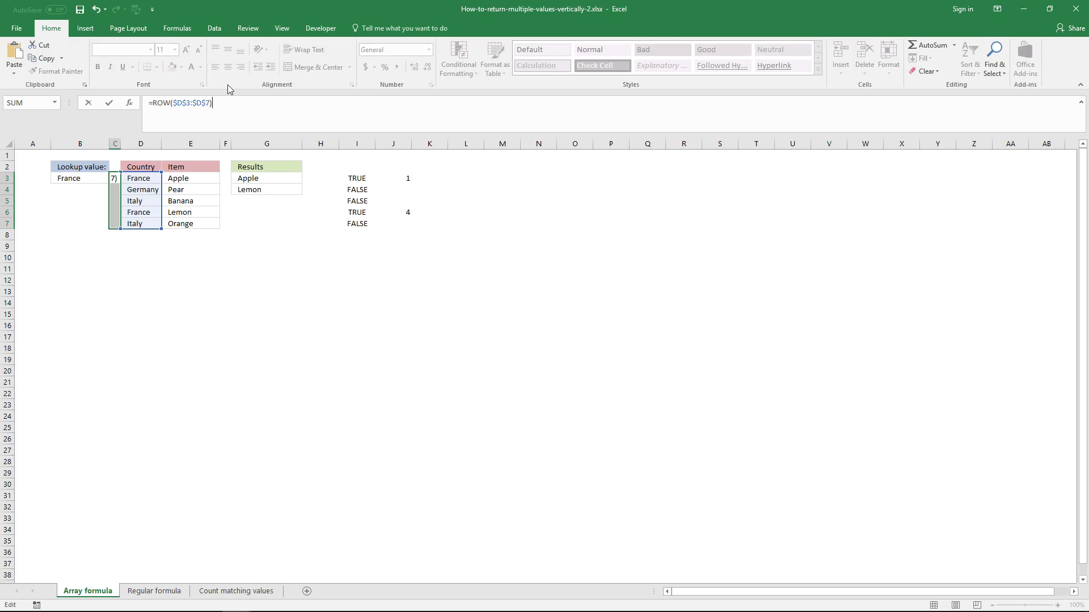
key("ctrl+shift+Return")
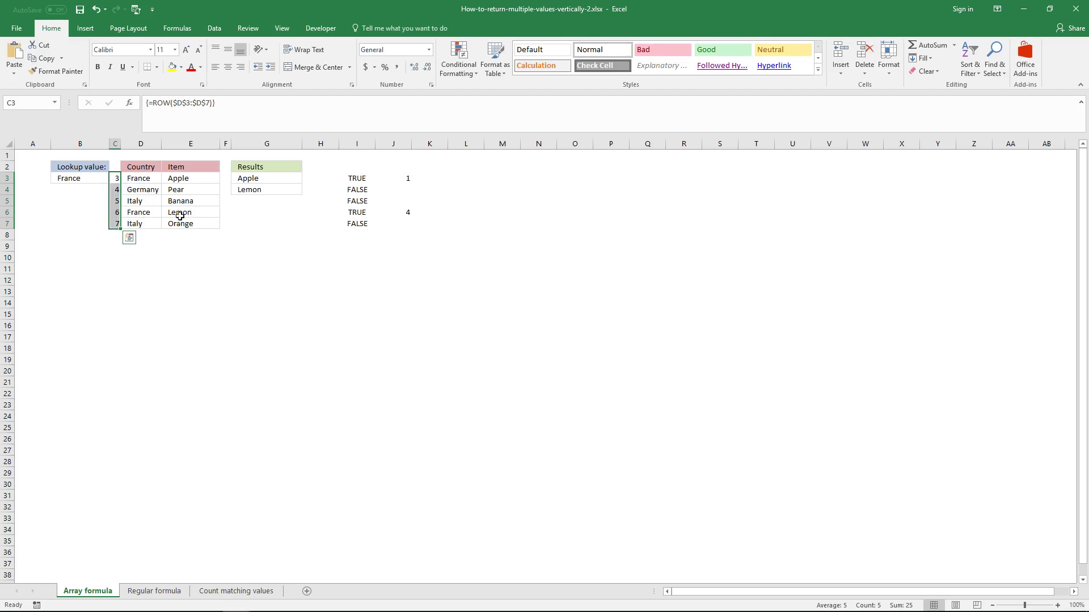
- Wrap the C3:C7 formula in MATCH, with ROW($D$3:$D$7) as both the lookup value and the lookup array
left_click(155, 106)
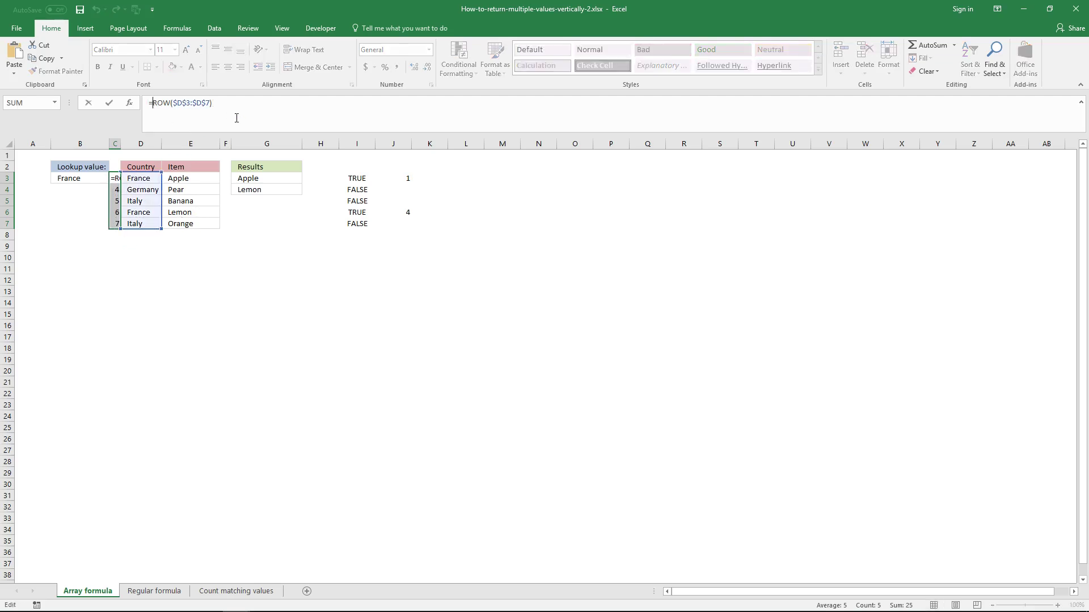
type("MATCH(")
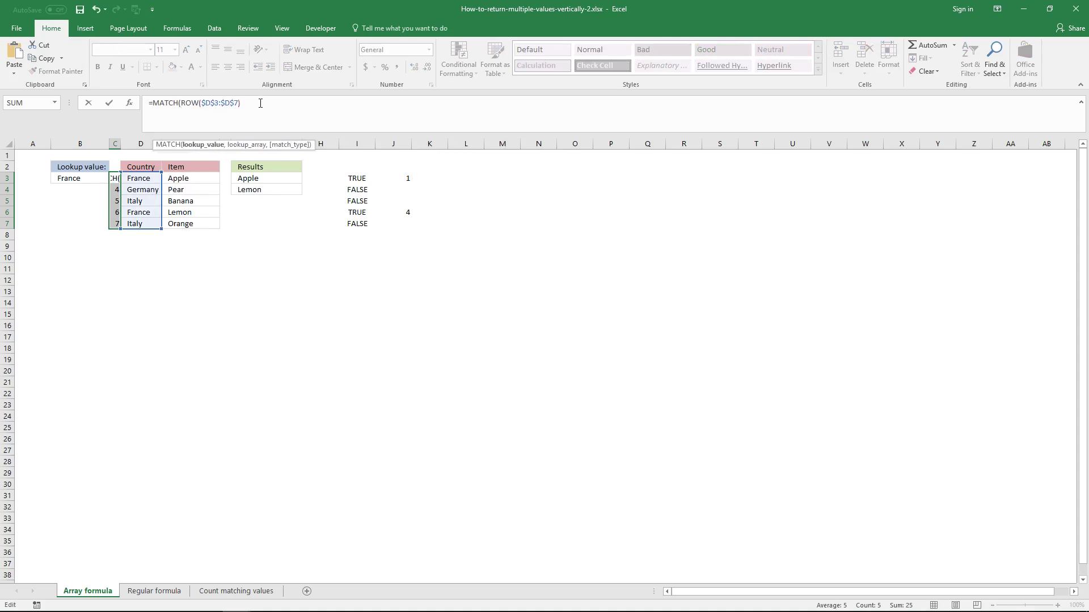
type(",")
left_click_drag(180, 103, 241, 104)
key("ctrl+c")
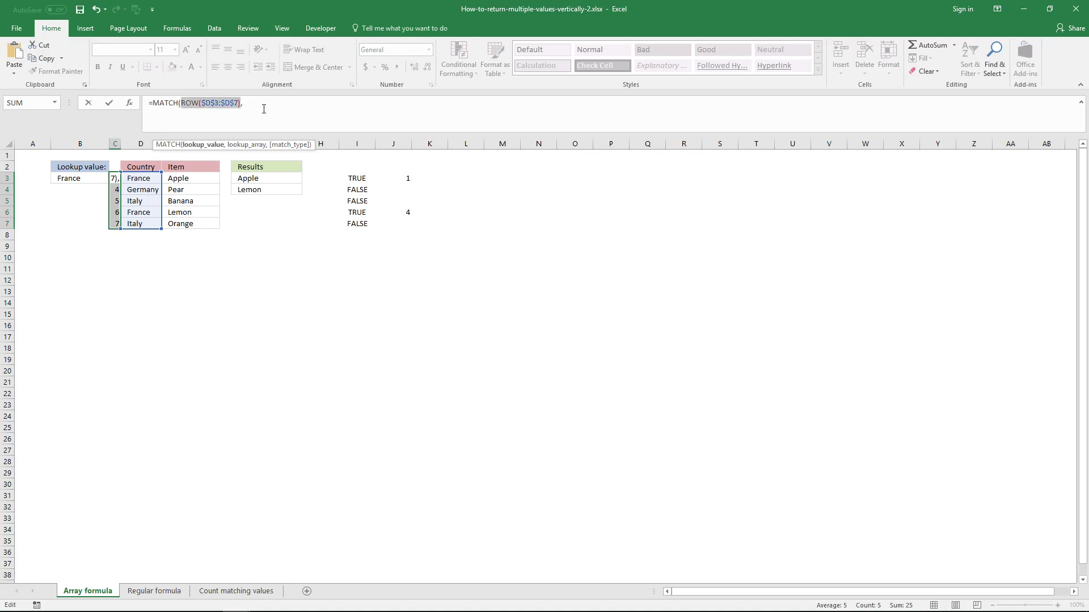
left_click(263, 109)
key("ctrl+v")
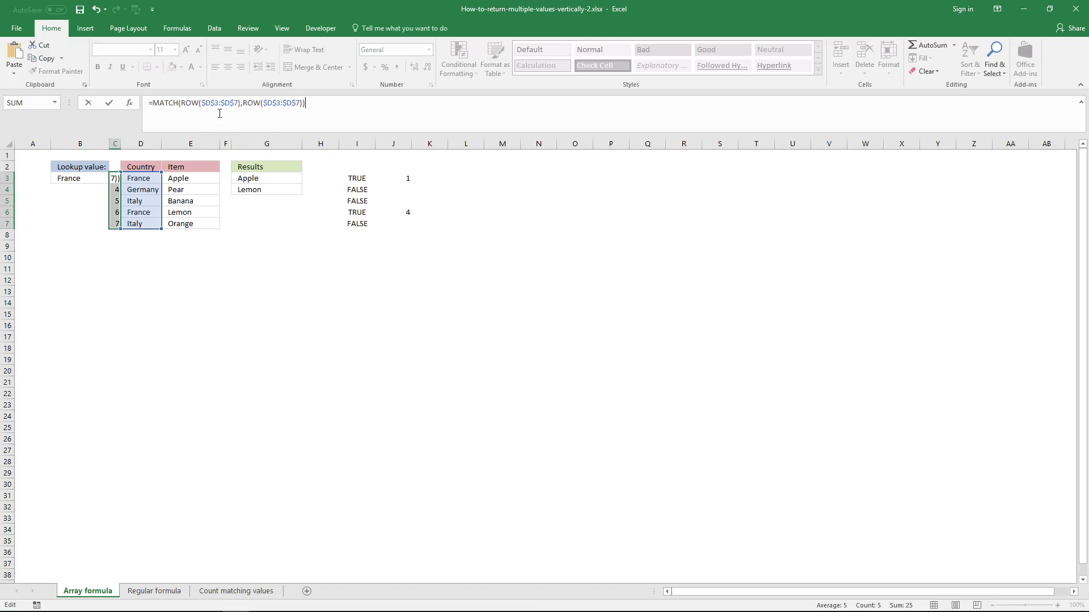
- Convert both ROW arguments of the MATCH formula to their evaluated arrays and enter it as an array formula in C3:C7
left_click_drag(242, 105, 274, 112)
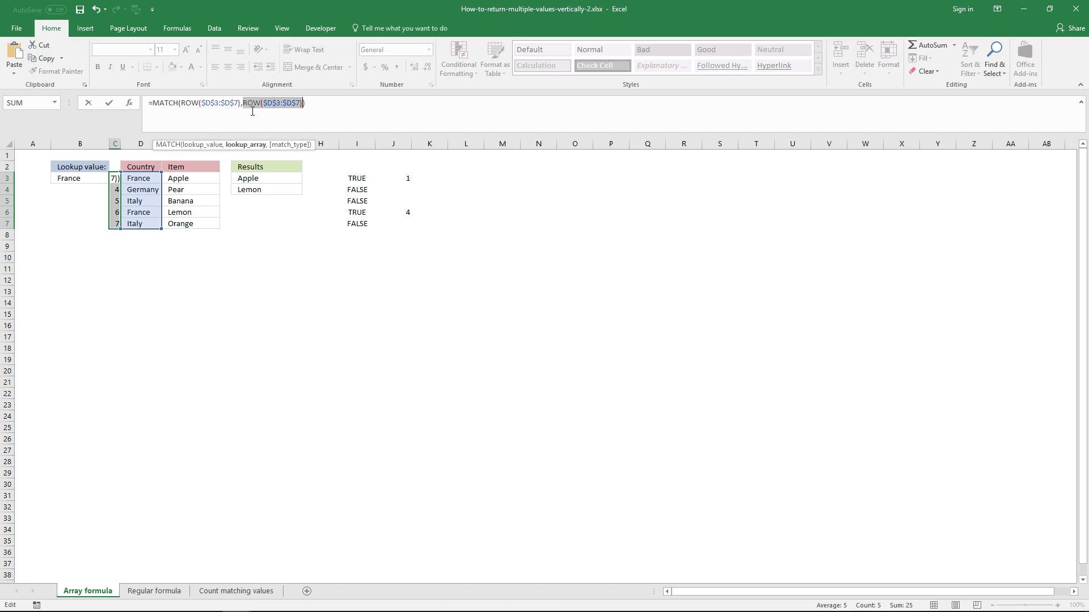
key("F9")
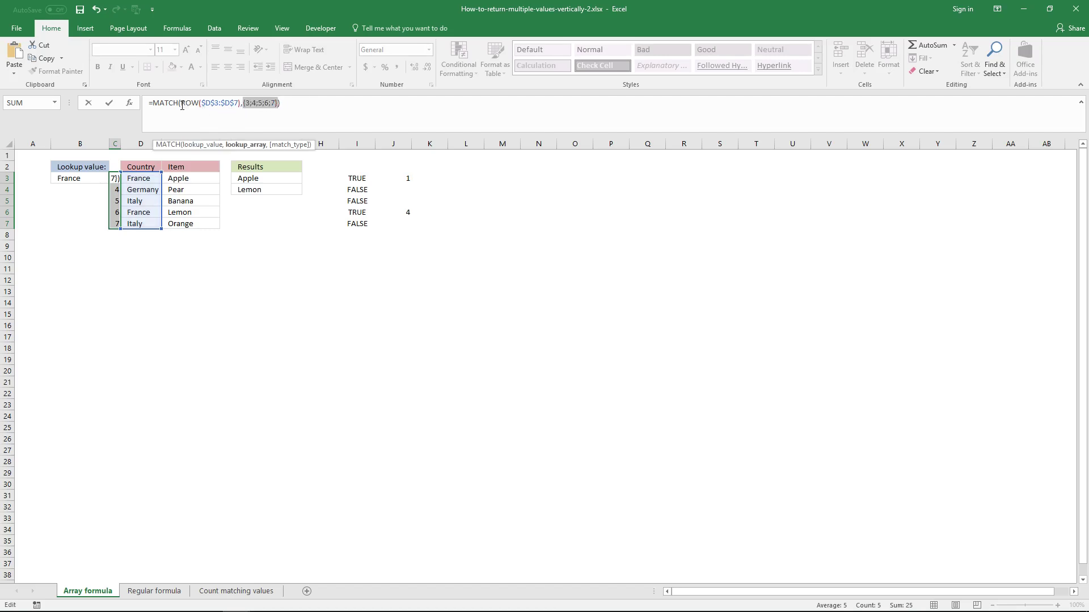
left_click_drag(181, 105, 241, 107)
key("F9")
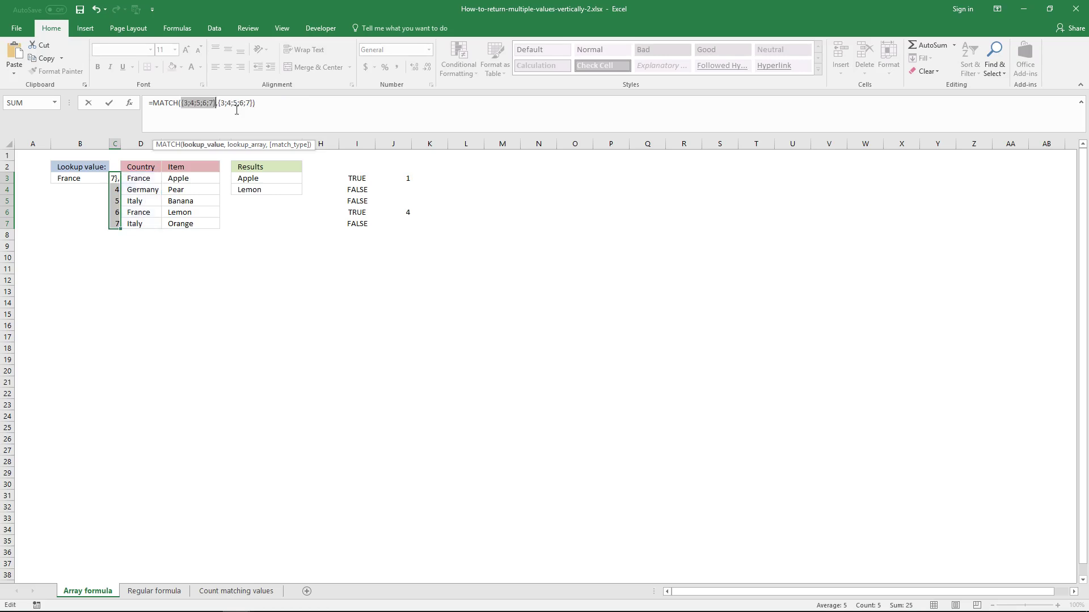
left_click(188, 105)
left_click(266, 110)
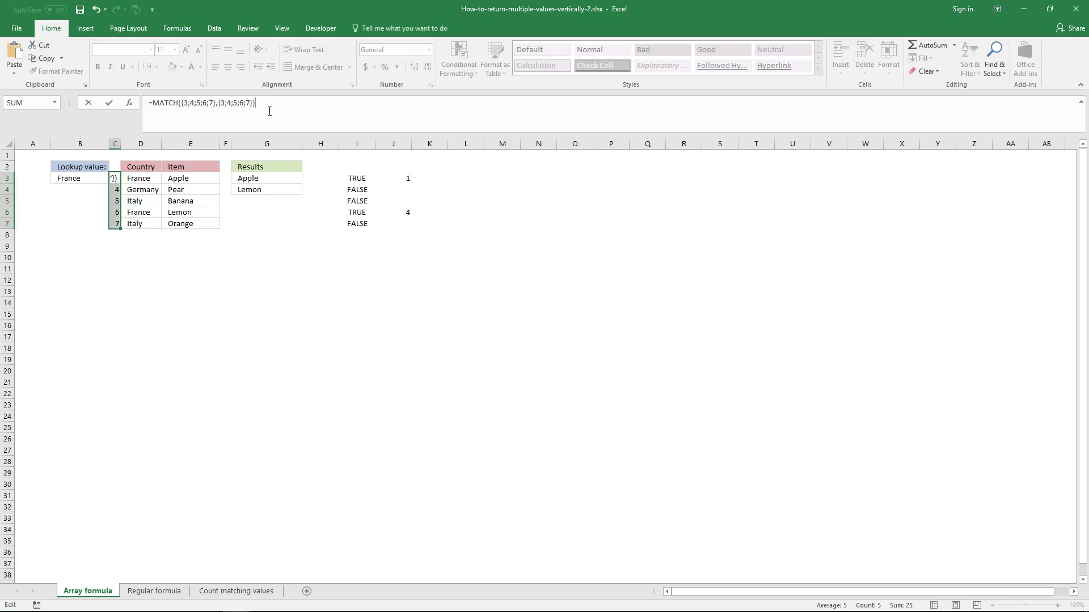
key("ctrl+shift+Return")
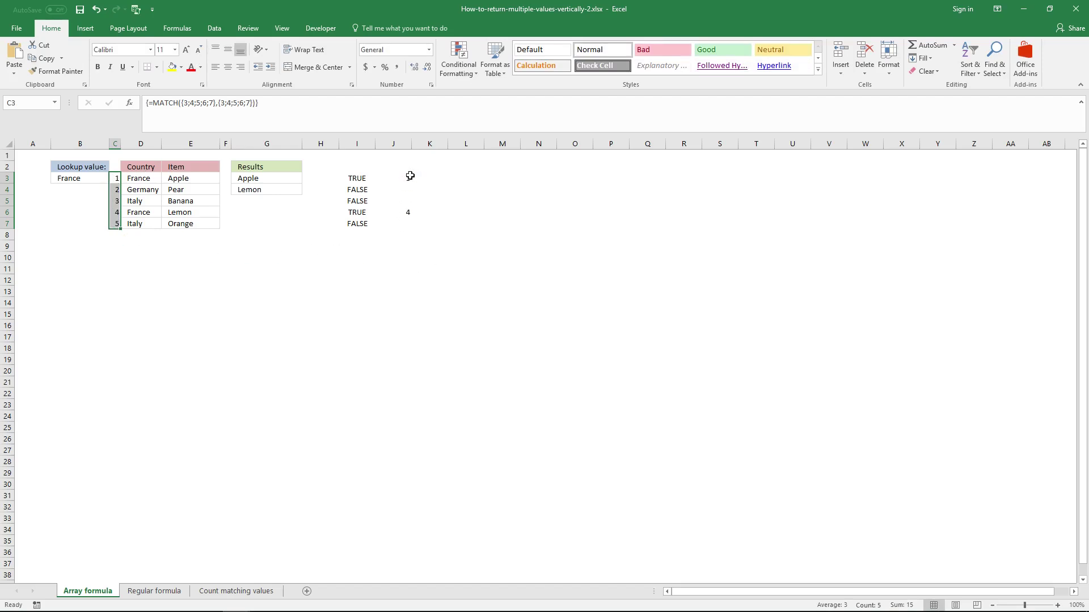
- Begin a SMALL formula in K3 using a copy of J3's IF and MATCH formula as its array argument
left_click(400, 177)
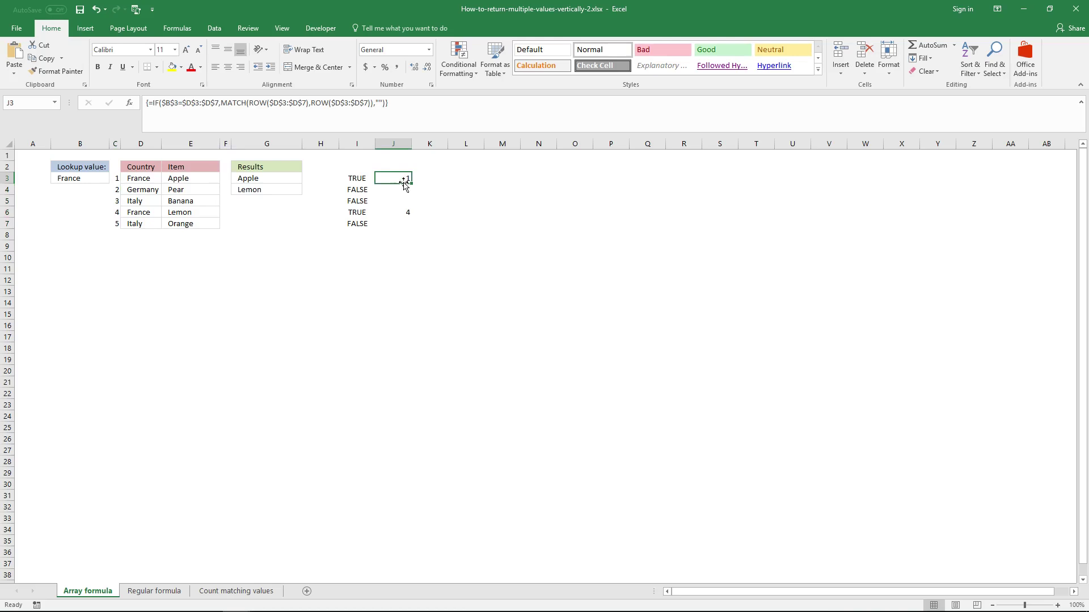
left_click(403, 188)
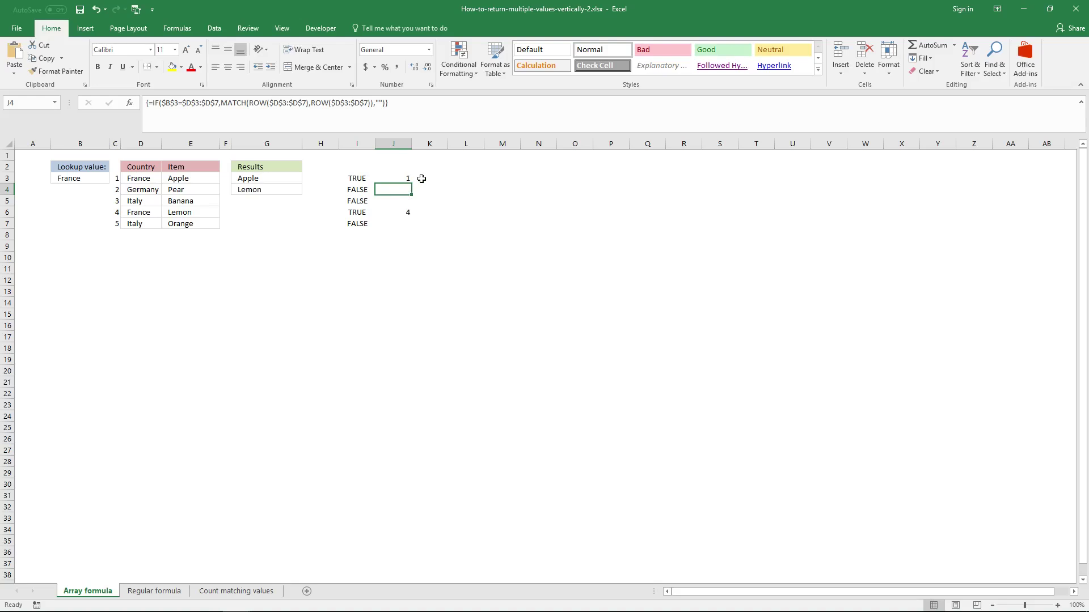
left_click(398, 177)
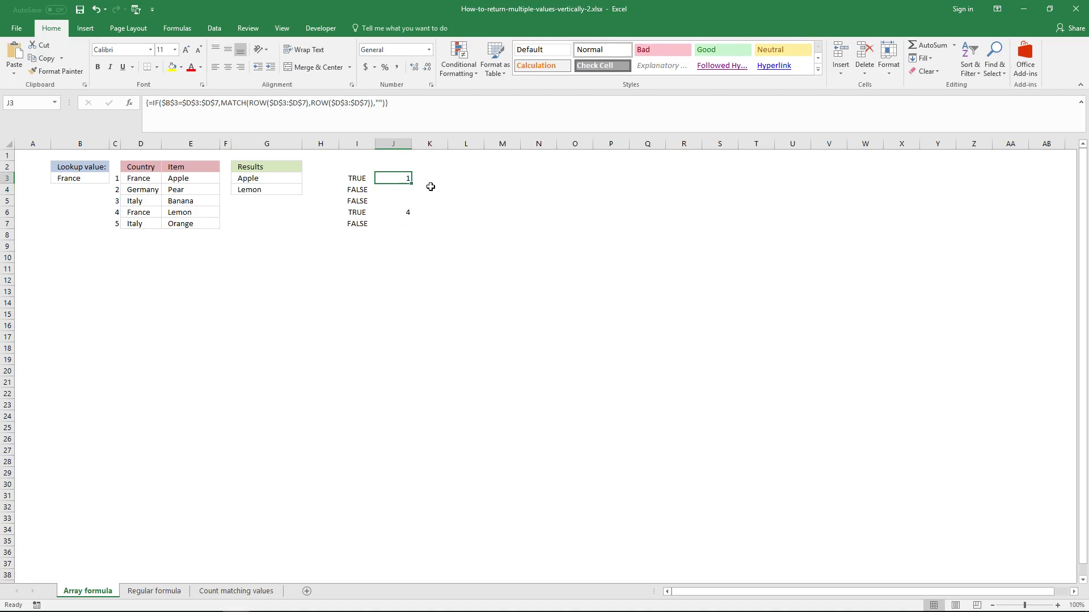
left_click(423, 112)
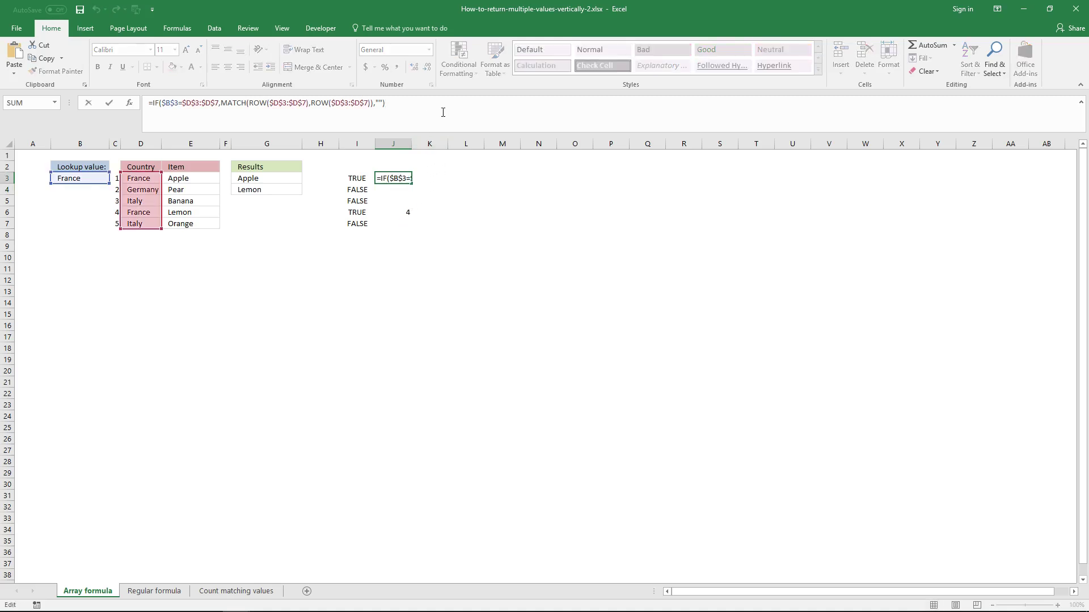
left_click_drag(386, 102, 154, 103)
key("ctrl+c")
key("Escape")
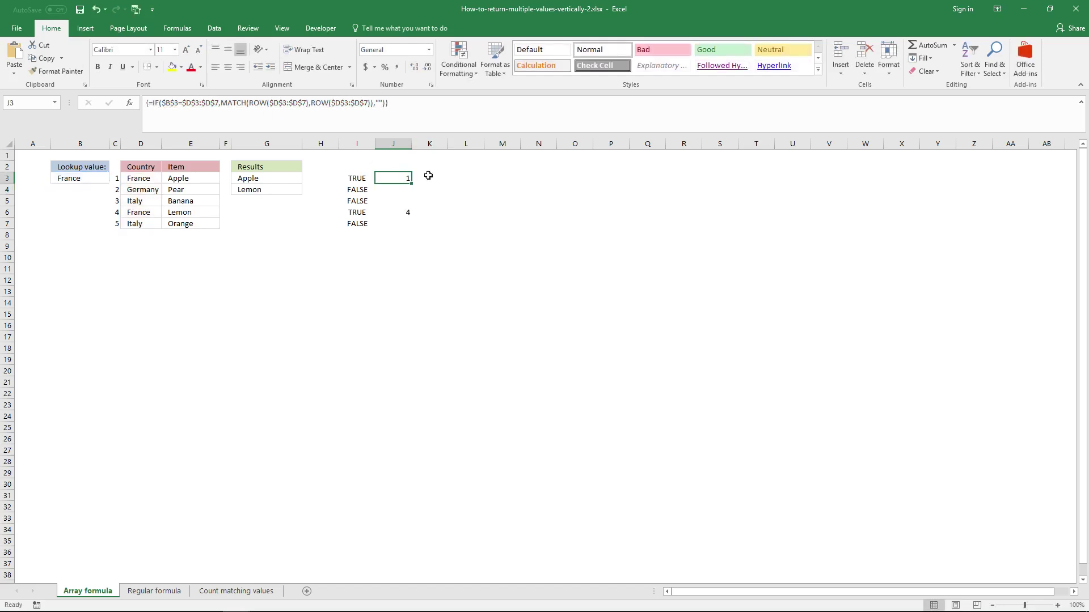
left_click(427, 176)
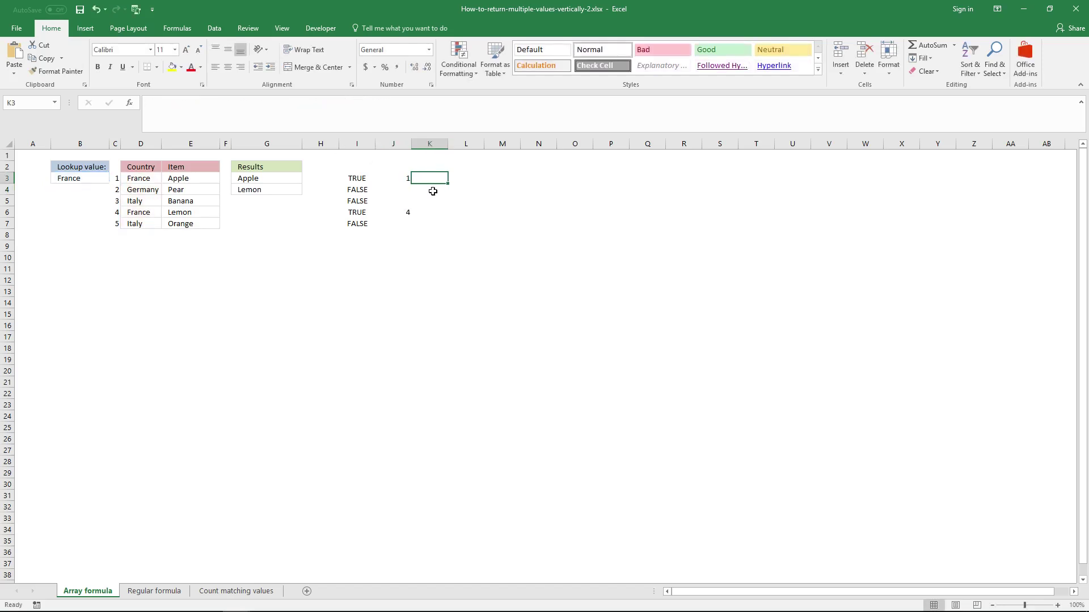
type("=SMALL")
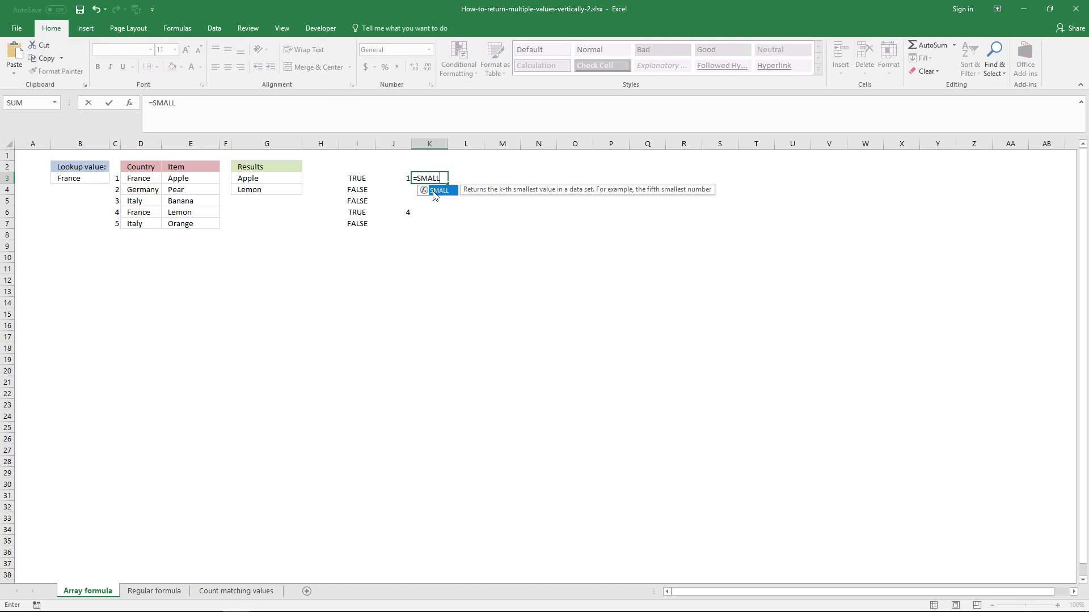
type("(")
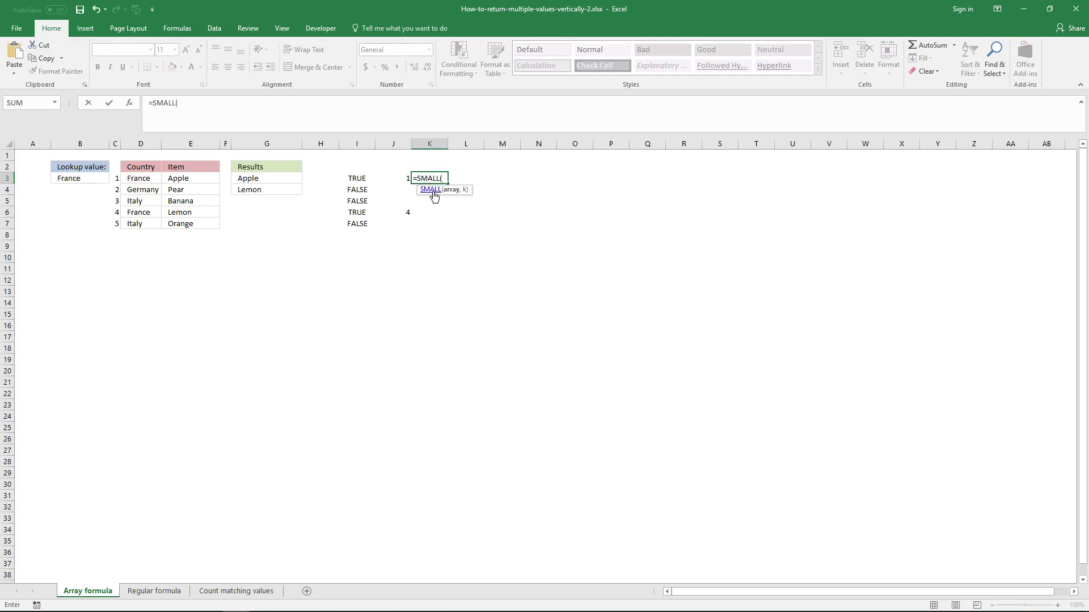
key("ctrl+v")
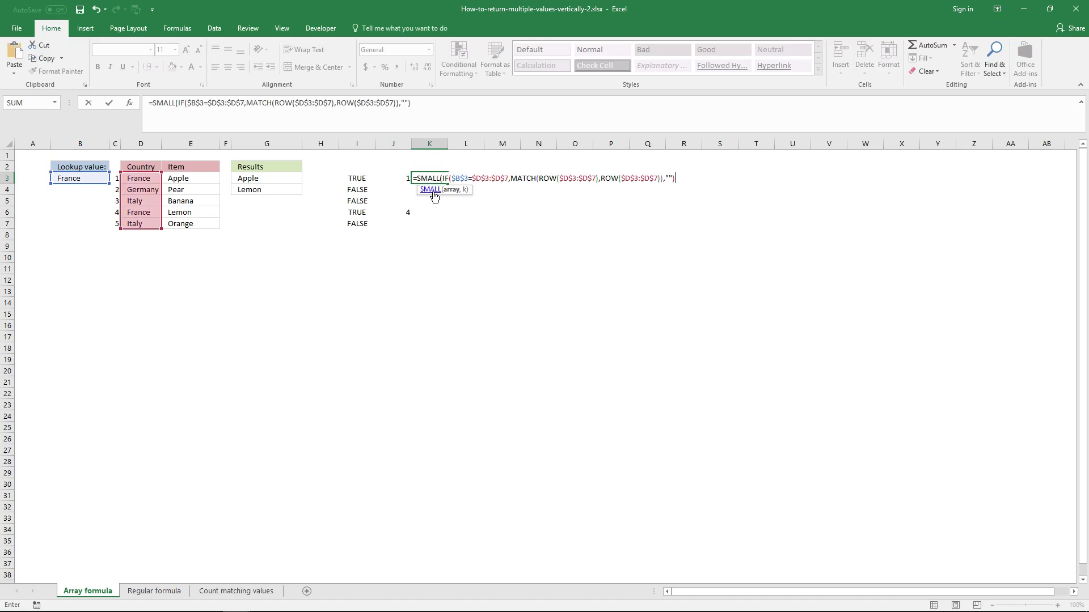
- Complete the SMALL formula in K3 with ROWS($A$1:A1) as the k argument and enter it as an array formula
type(",")
type("RO")
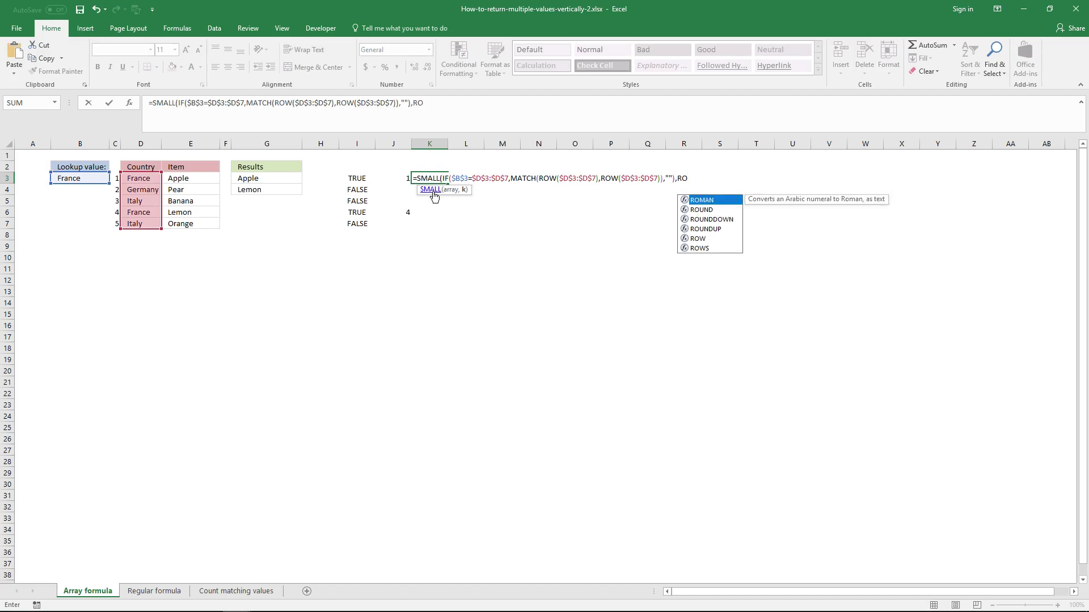
type("WS(")
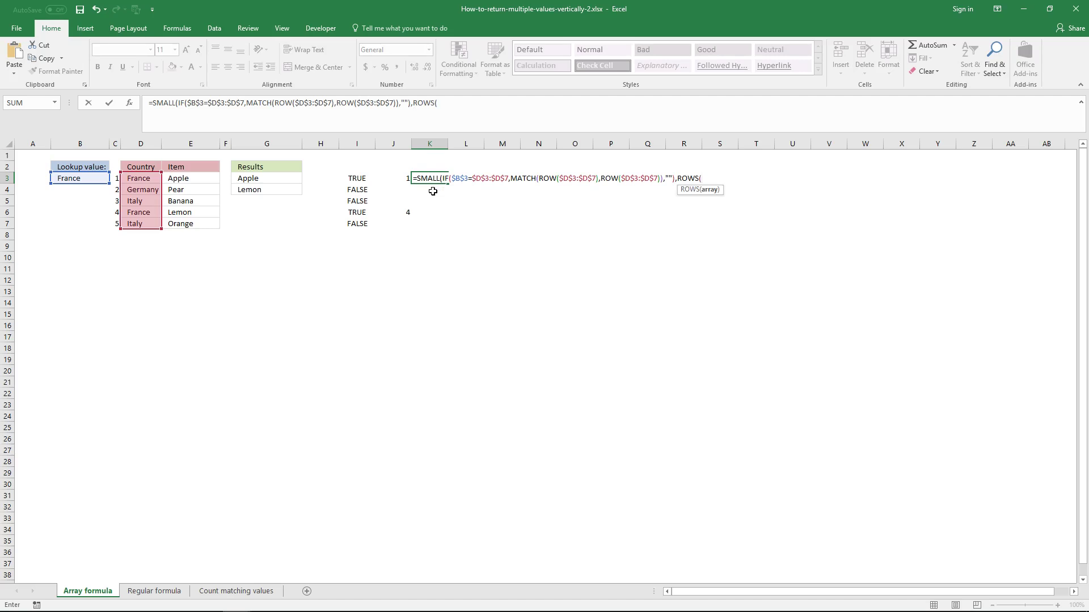
type("A")
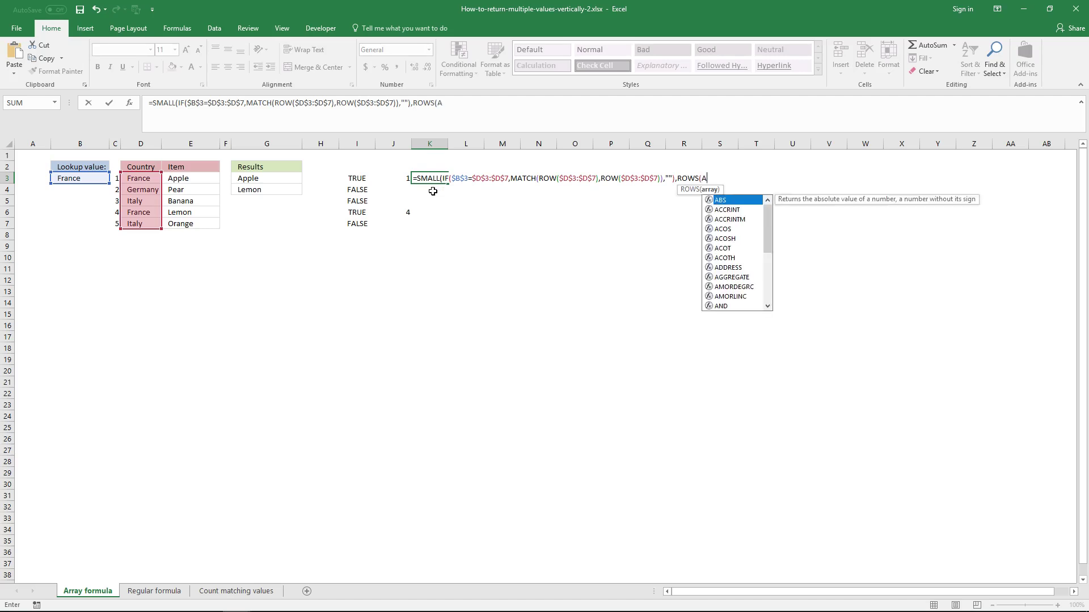
type("1:")
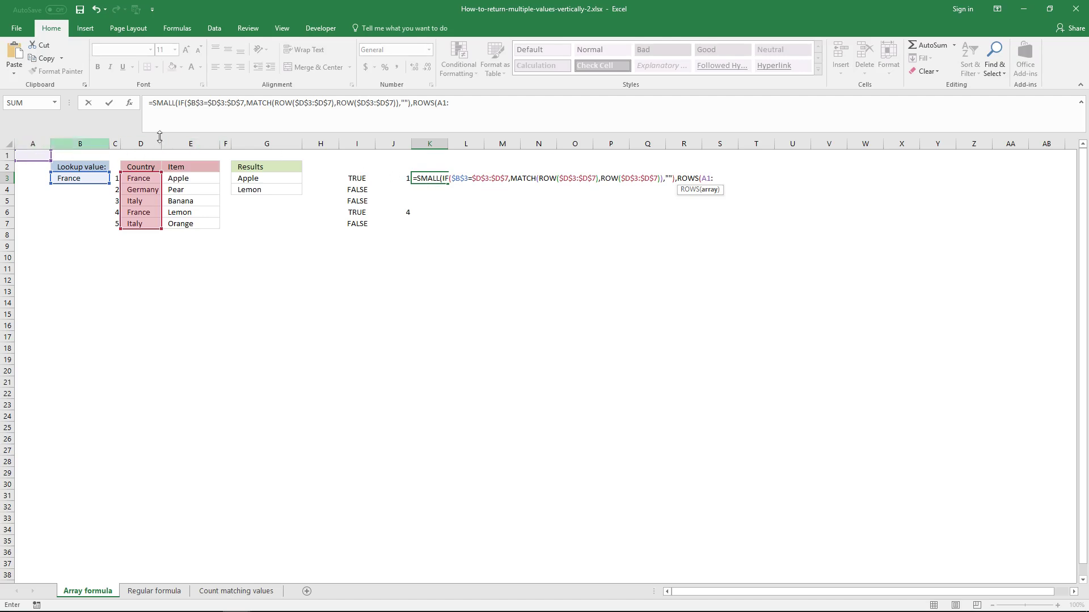
left_click(442, 103)
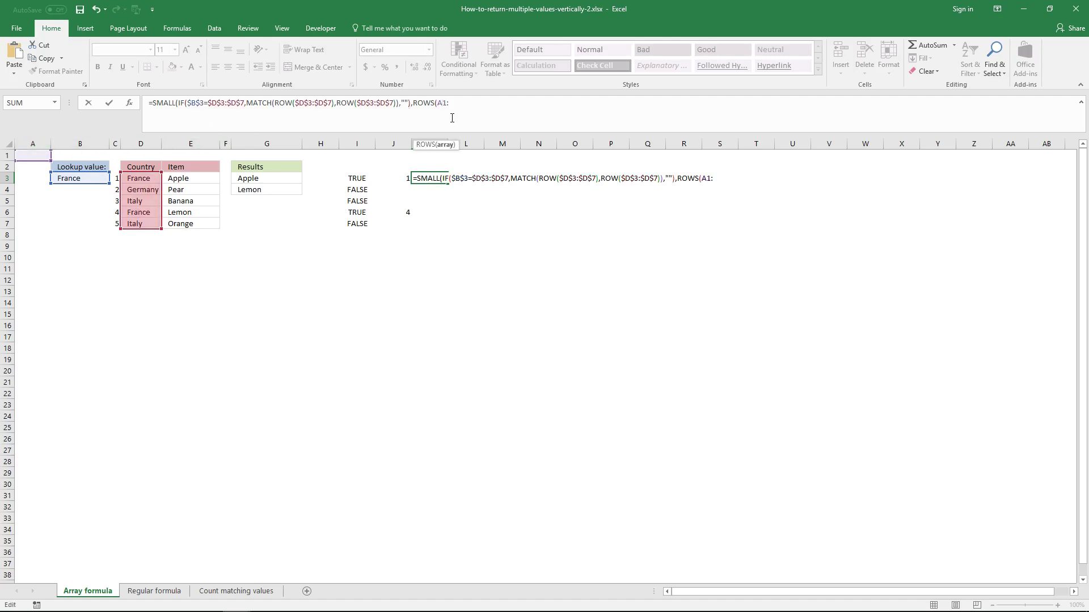
key("F4")
left_click(40, 154)
type(")")
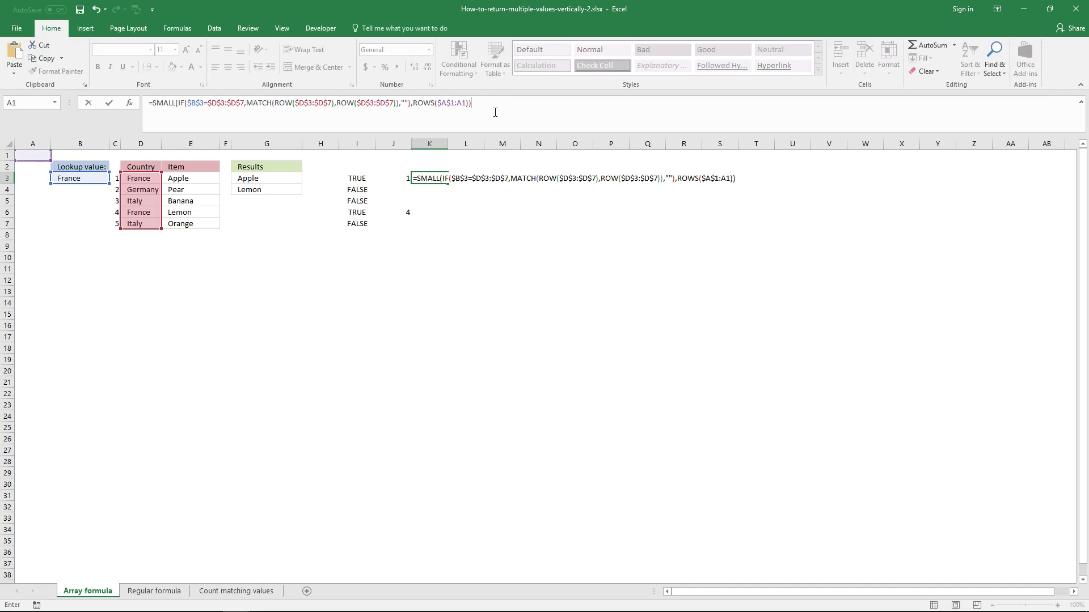
key("ctrl+shift+Return")
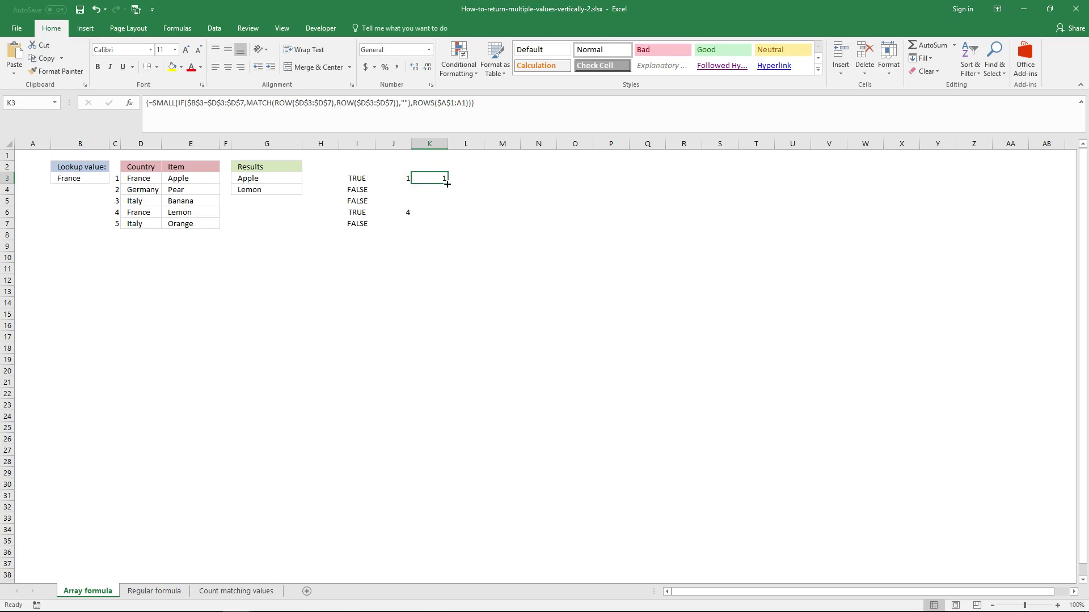
- Fill the SMALL array formula from K3 down to K5 and check how the ROWS reference changes in each cell
left_click_drag(449, 185, 448, 206)
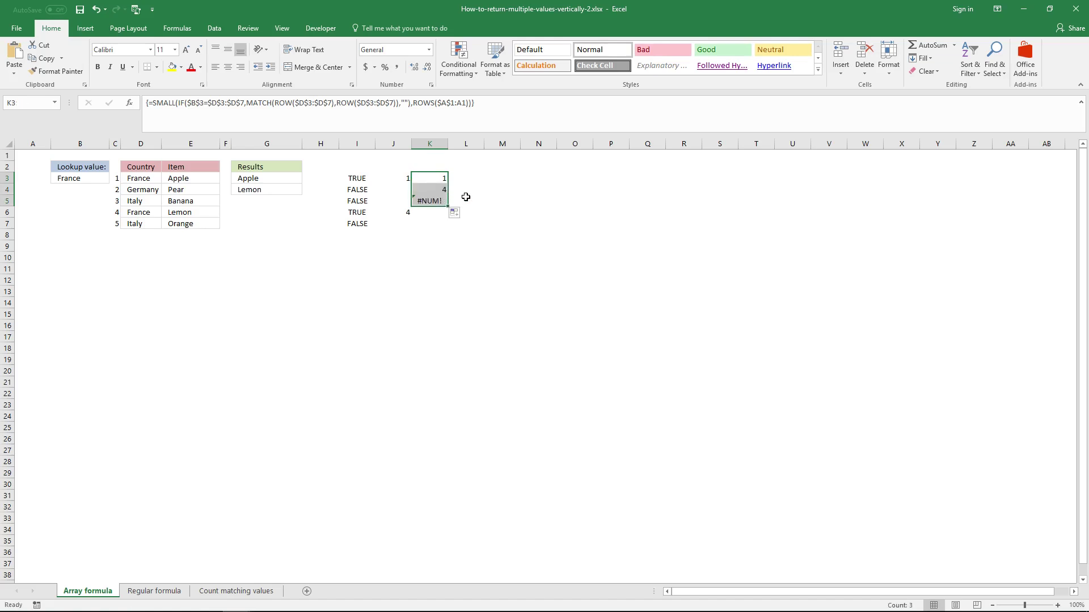
left_click(442, 177)
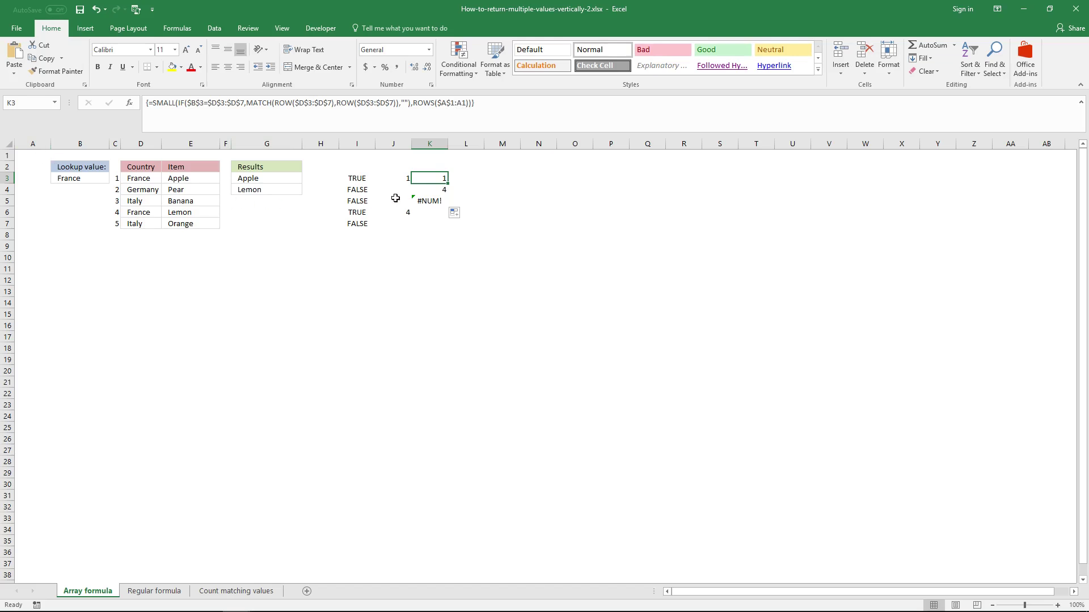
left_click(429, 190)
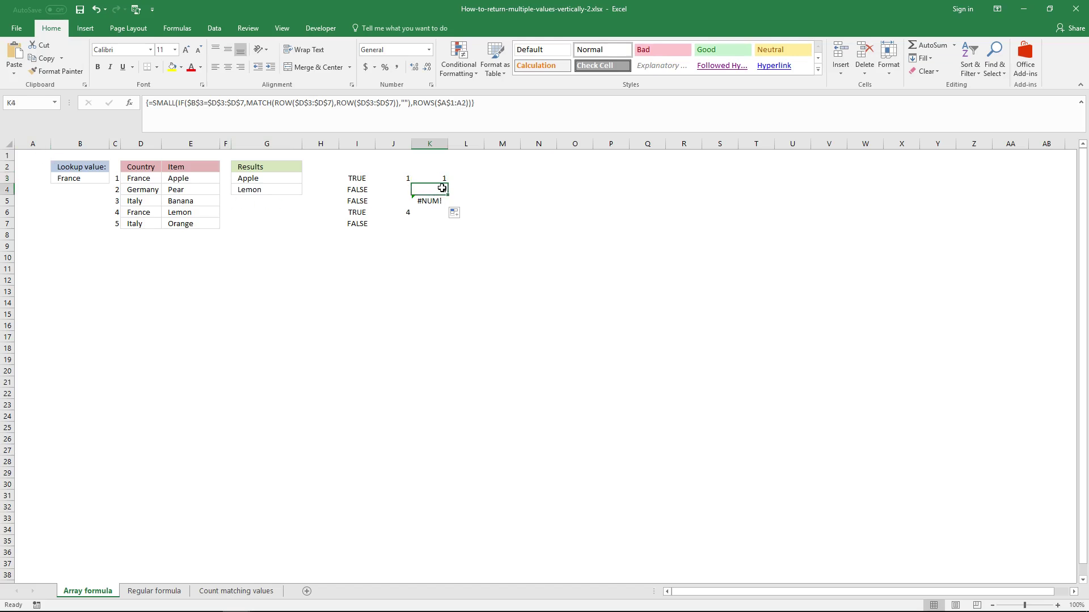
left_click(462, 103)
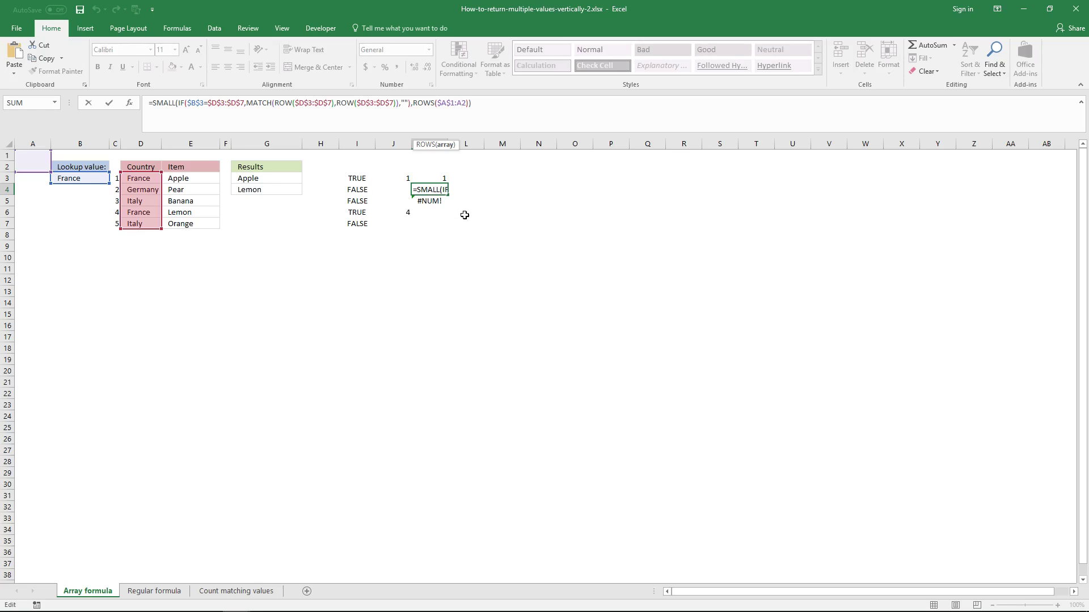
key("ctrl+shift+Return")
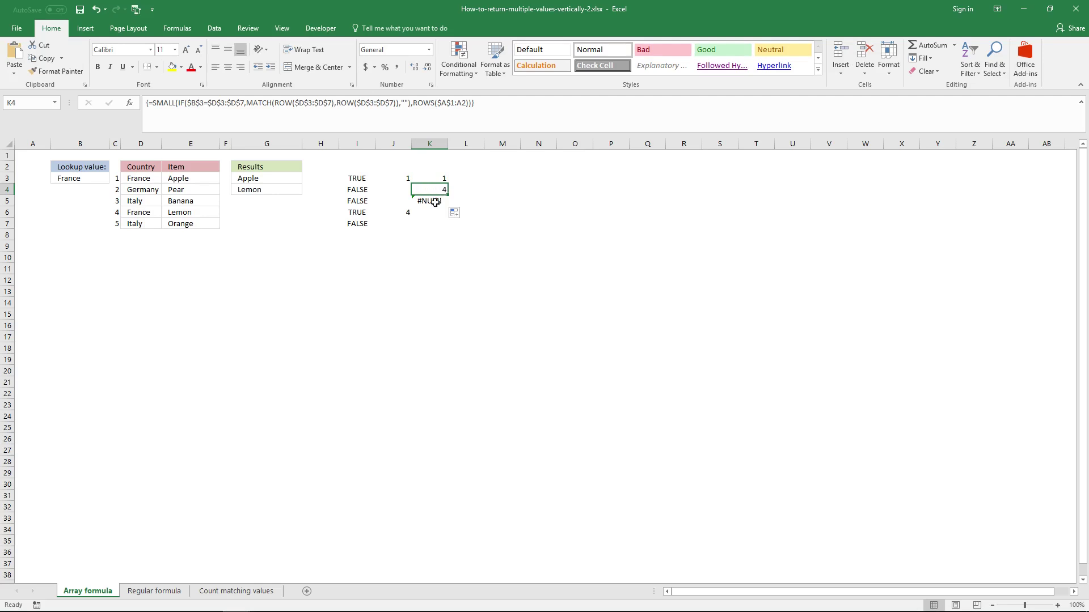
left_click(434, 202)
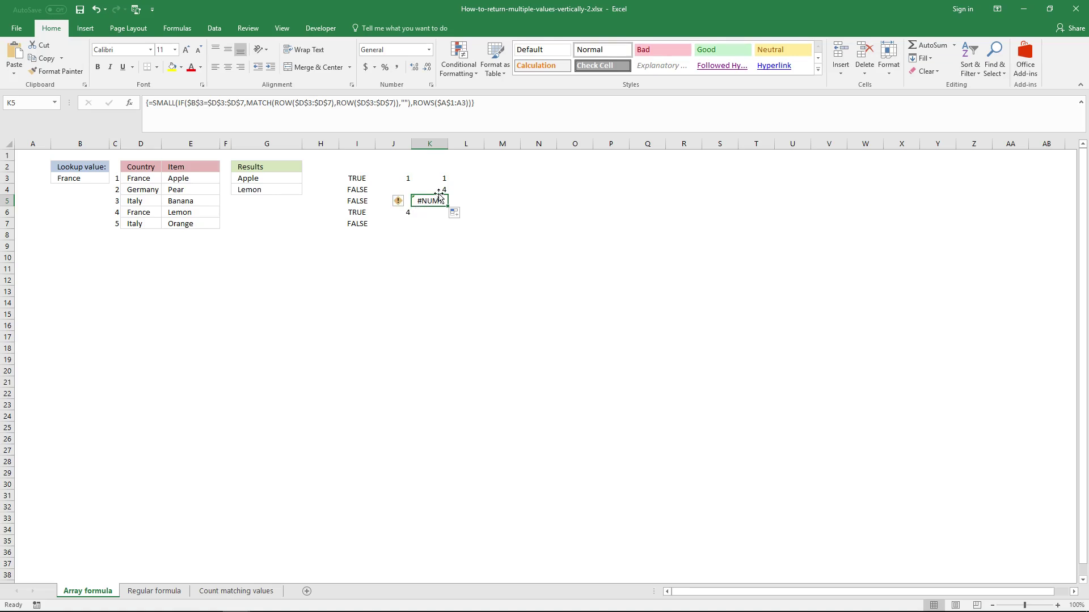
- Copy the text of the SMALL formula in K3, leaving that cell's formula as it is
left_click(465, 176)
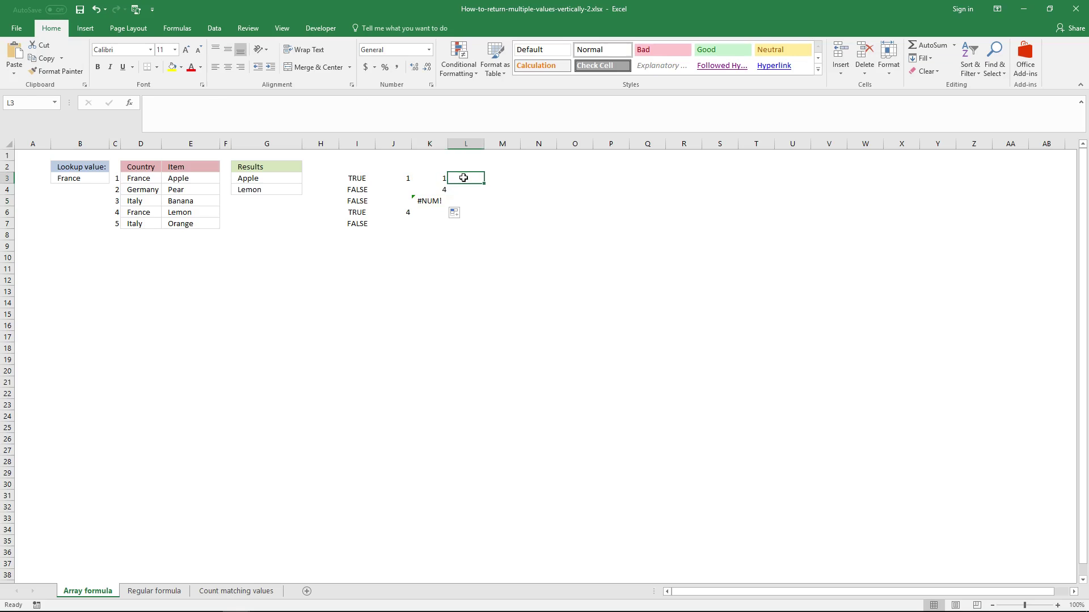
left_click(430, 181)
left_click_drag(488, 113, 159, 100)
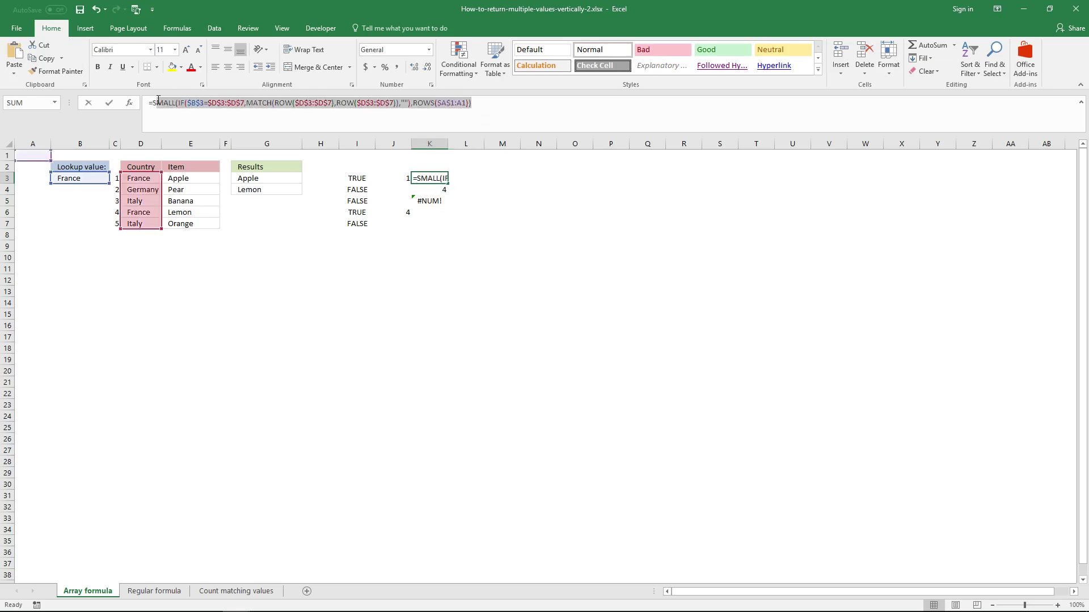
key("Escape")
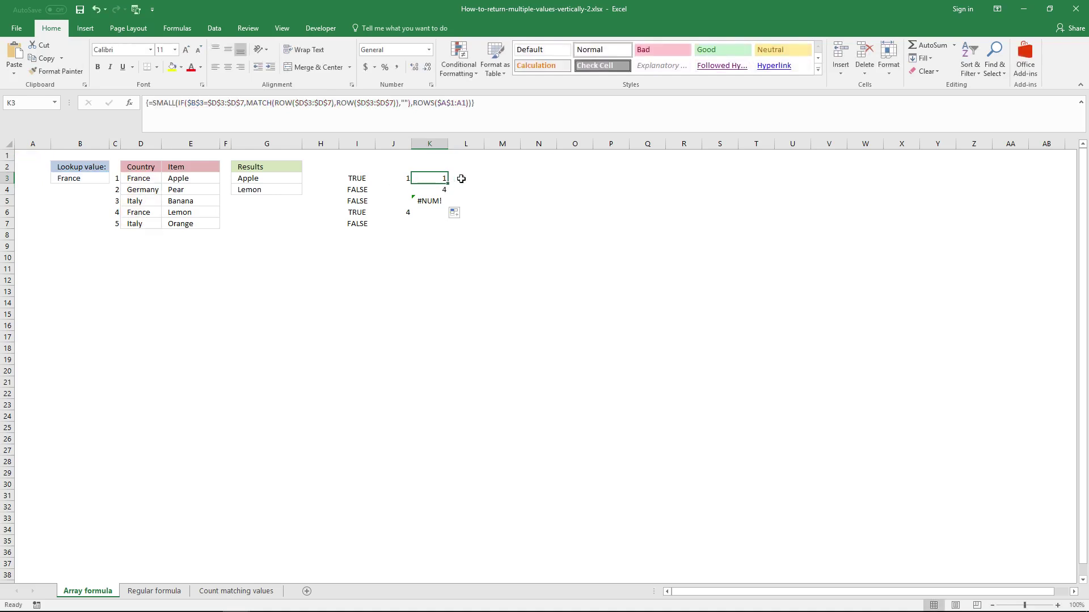
- Begin an INDEX formula in L3 with the absolute range $E$3:$E$7 as its array argument
left_click(461, 178)
left_click(437, 106)
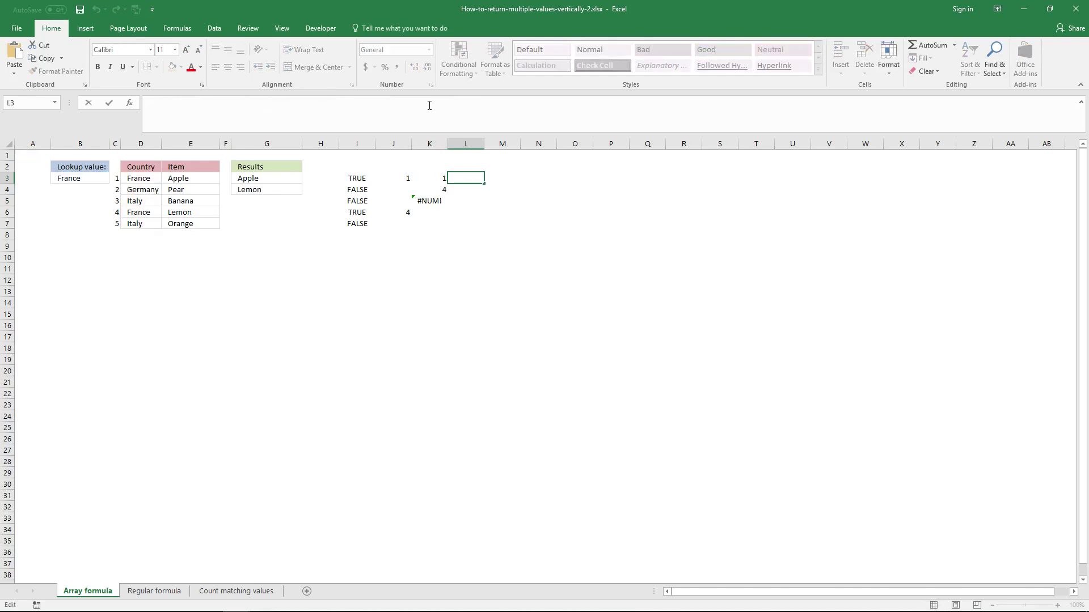
type("=I")
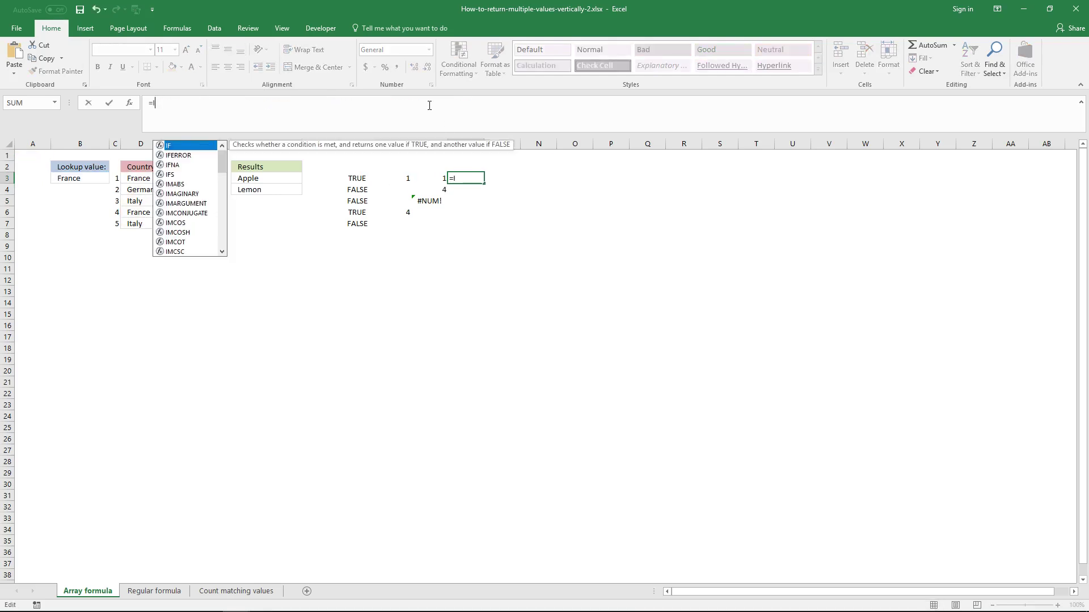
type("NDEX")
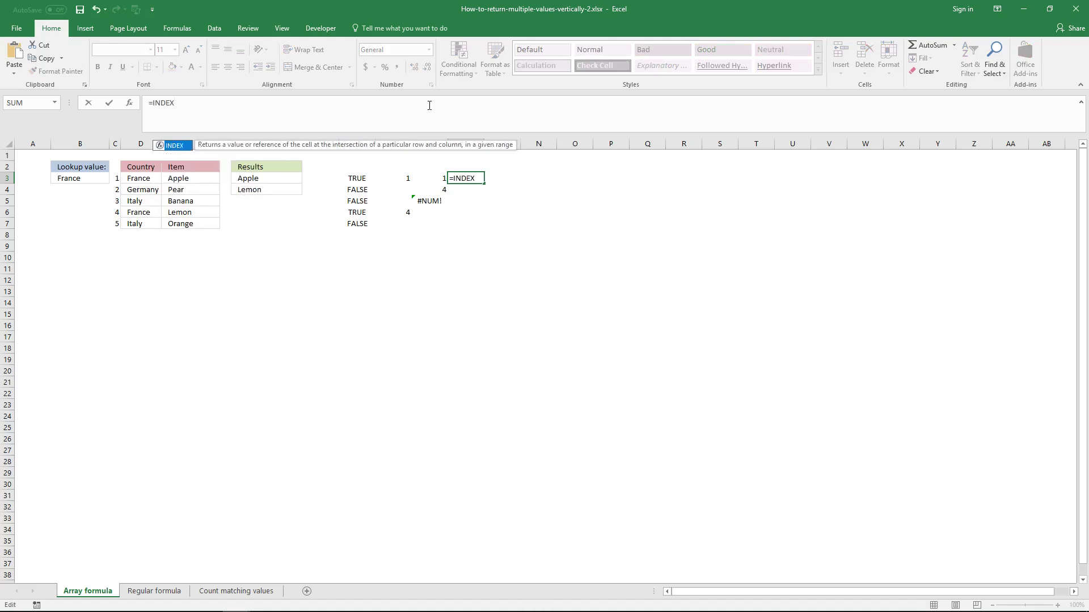
type("(")
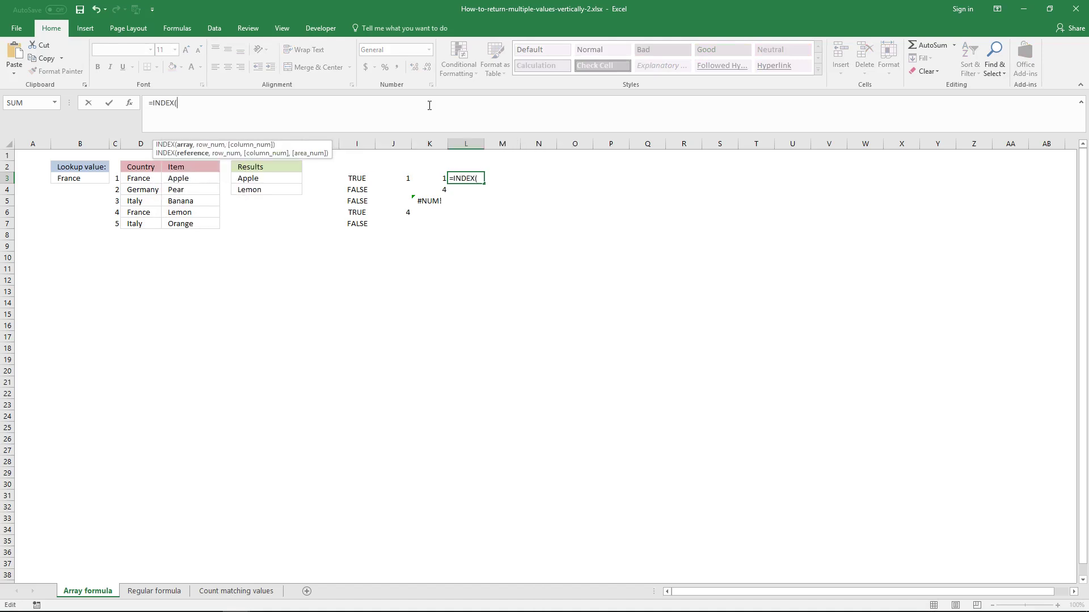
left_click_drag(214, 177, 197, 220)
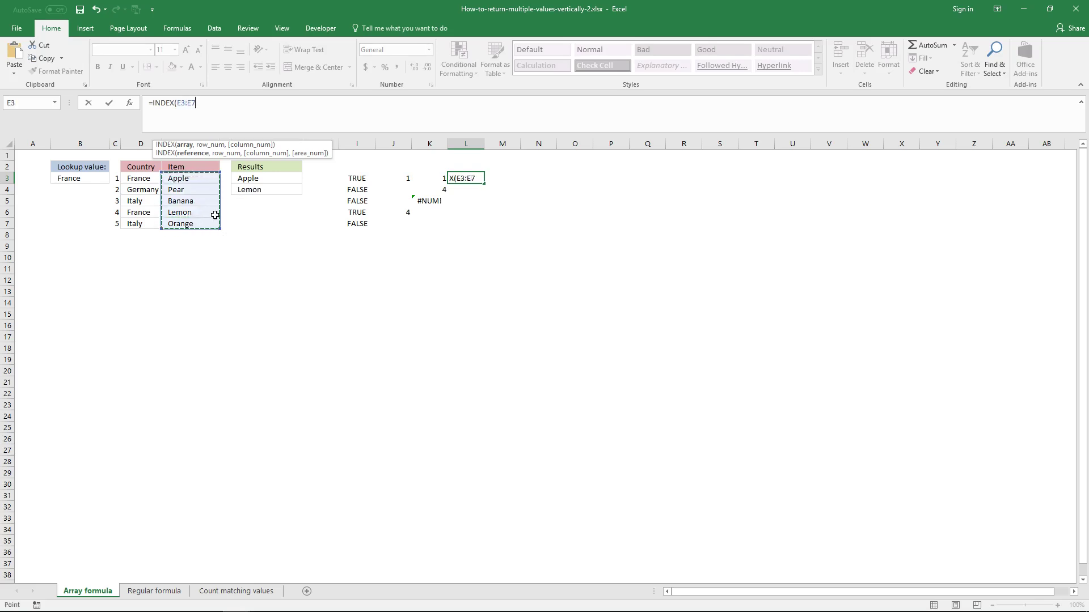
key("F4")
type(",")
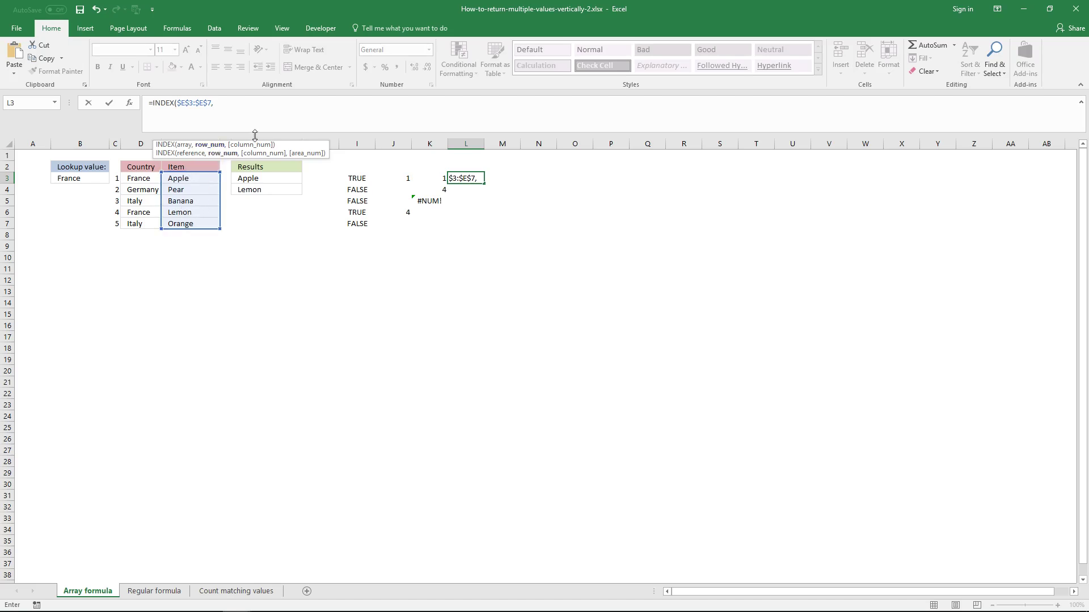
- Insert K3's SMALL formula as the row_num argument of INDEX in L3 and enter it as an array formula
type("SMALL(IF($B$3=$D$3:$D$7,MATCH(ROW($D$3:$D$7),ROW($D$3:$D$7)),\"\"),ROWS($A$1:A1))")
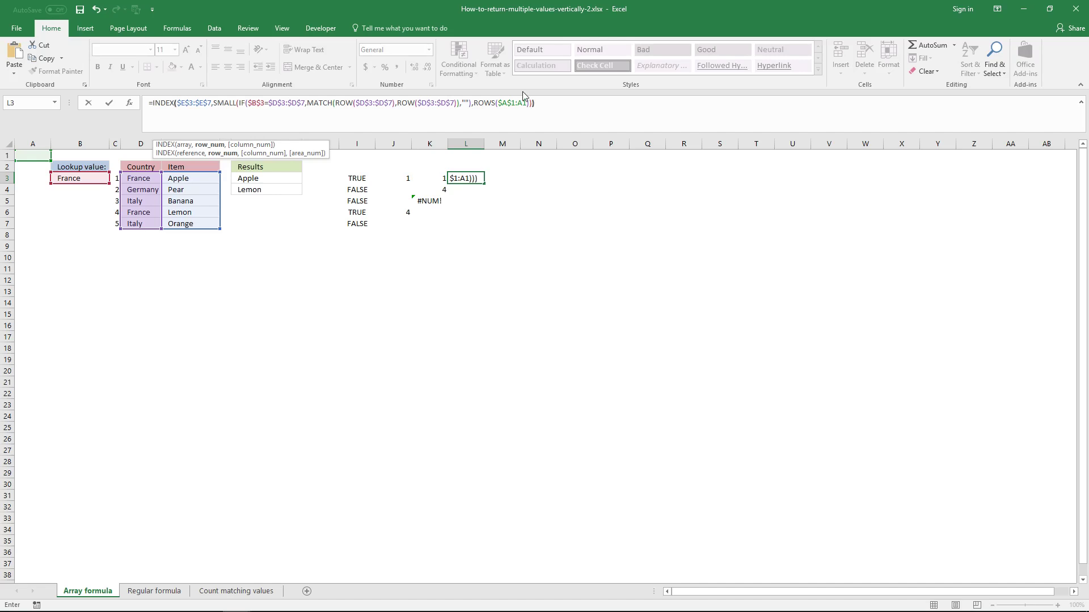
key("End")
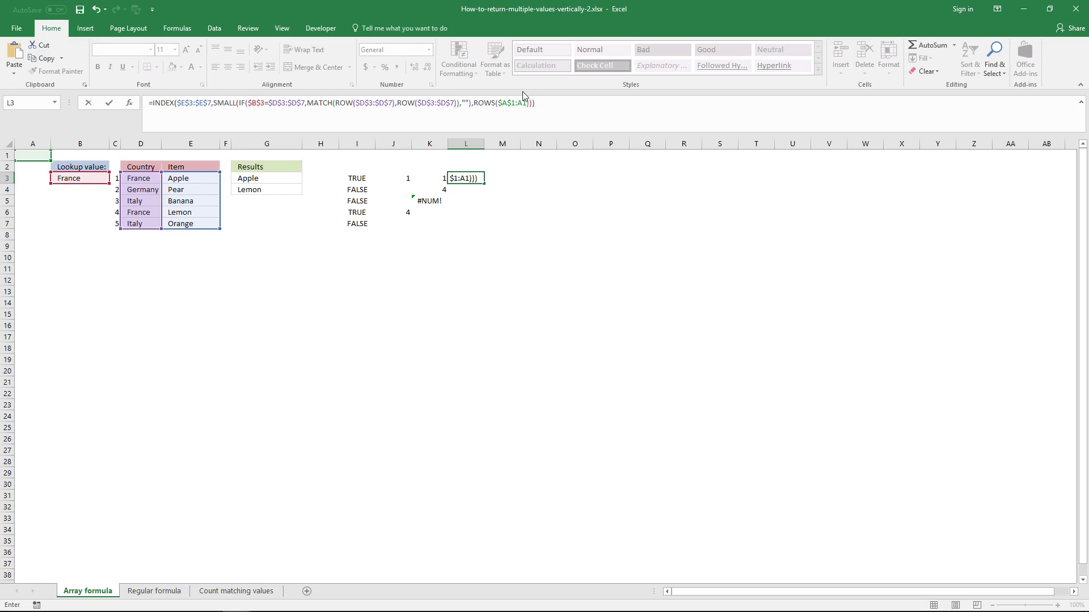
key("ctrl+shift+Return")
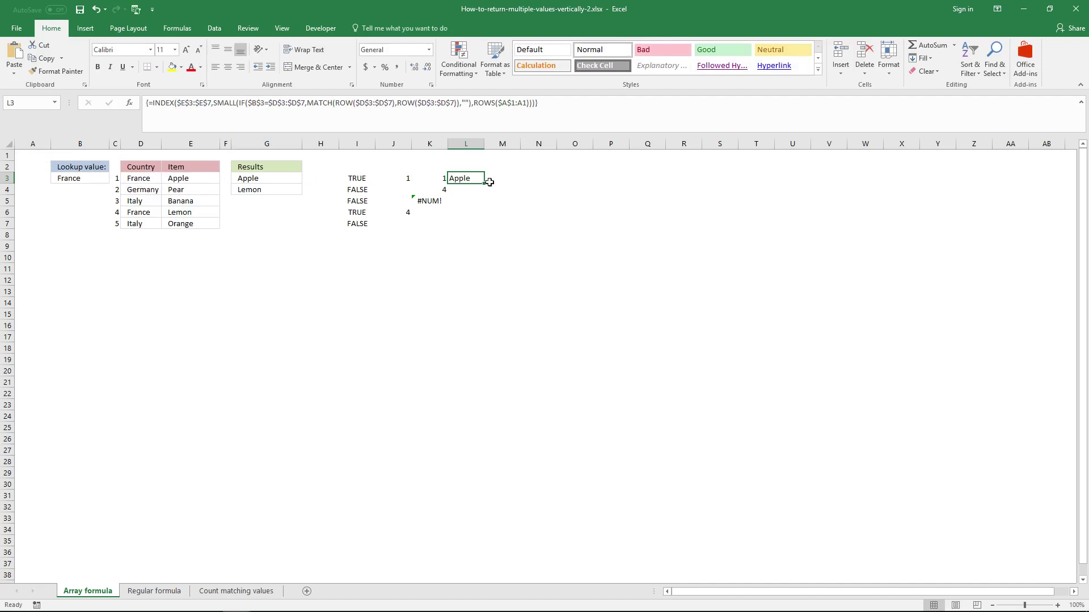
- Fill the INDEX array formula from L3 down to L4 and check its result against row 6 of the Country and Item table
left_click(288, 179)
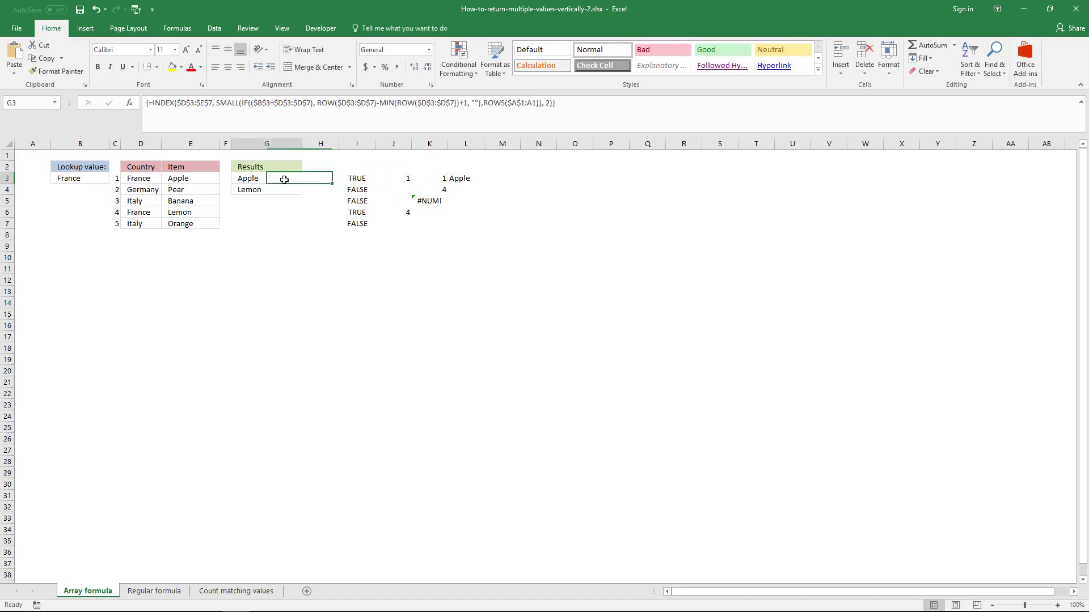
left_click(479, 179)
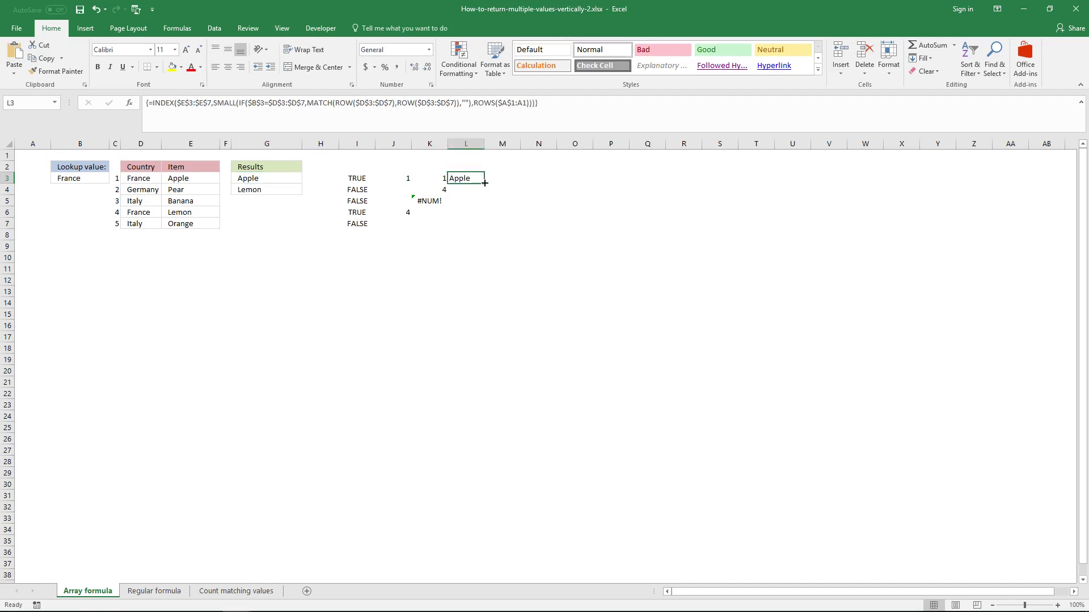
left_click_drag(484, 183, 488, 201)
left_click(462, 191)
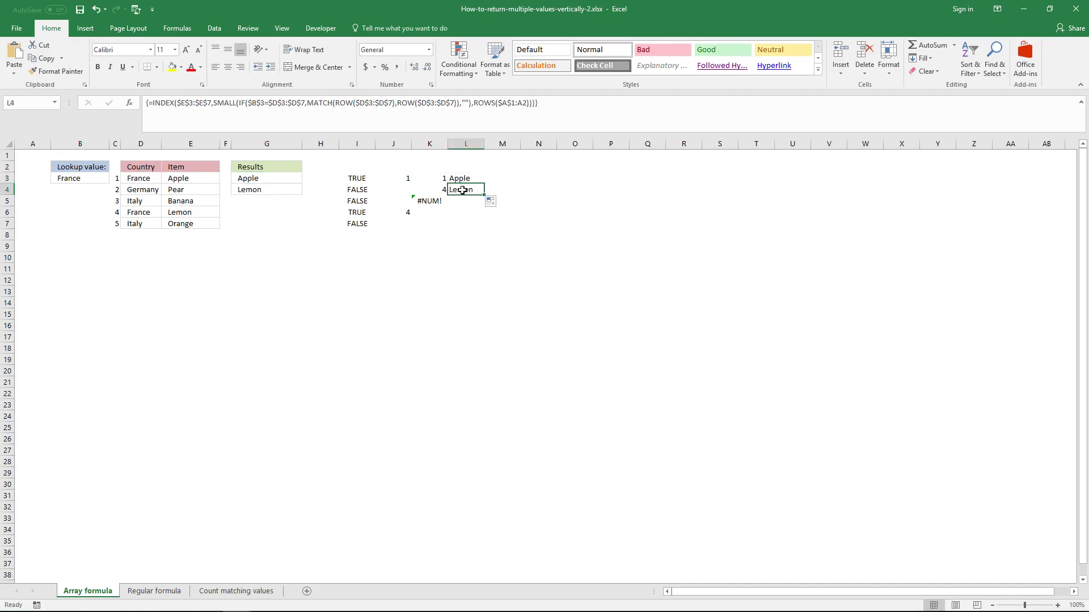
left_click(138, 212)
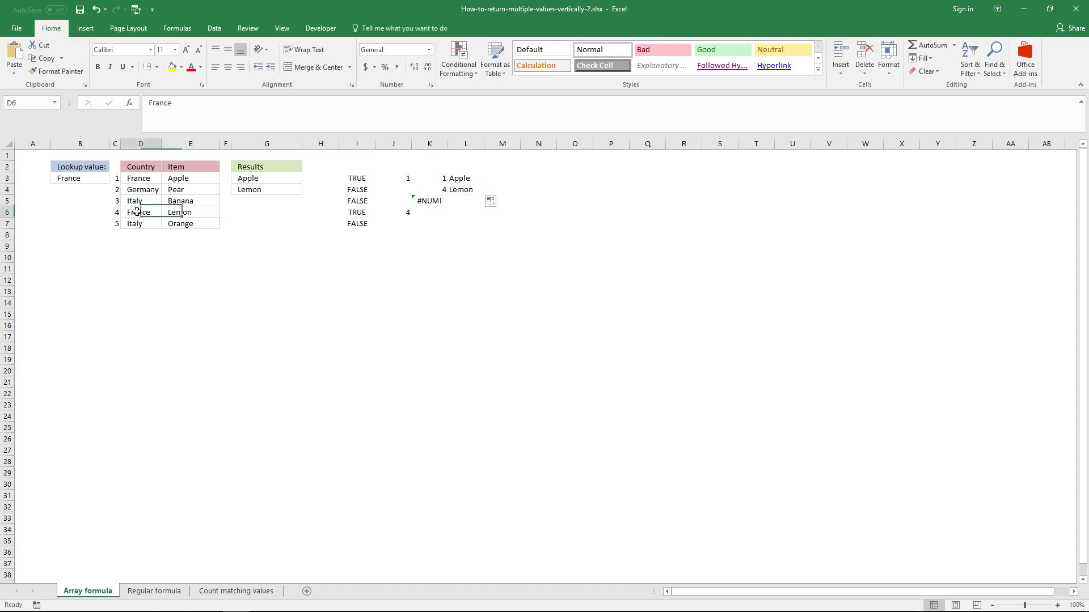
left_click_drag(154, 212, 175, 211)
left_click(176, 211)
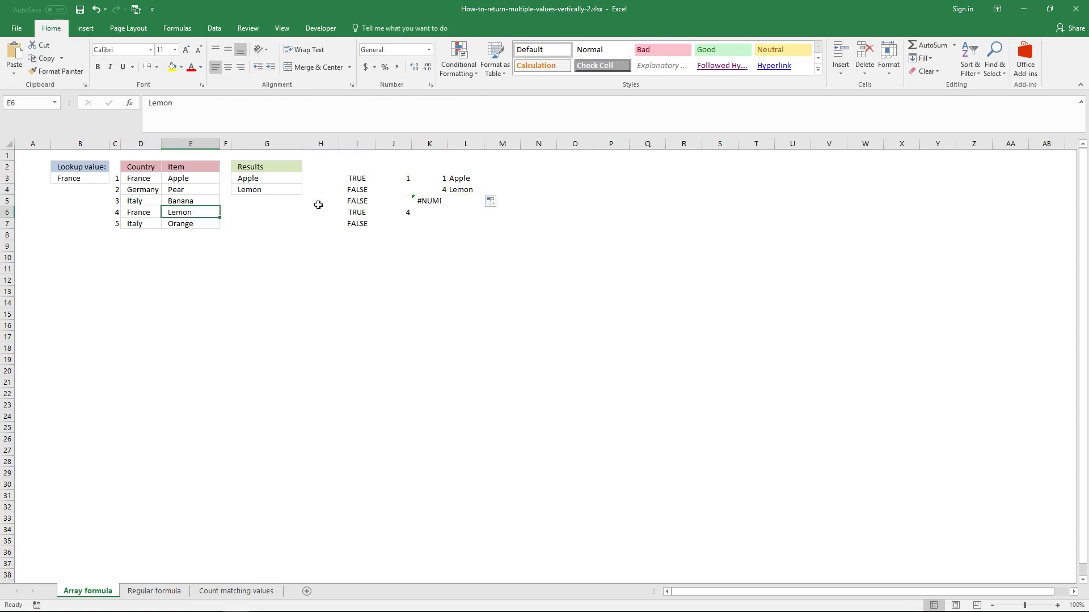
- Extend the INDEX array formula from L4 down to L5 and check the France entries in the Country column
left_click(463, 190)
left_click_drag(485, 195, 486, 203)
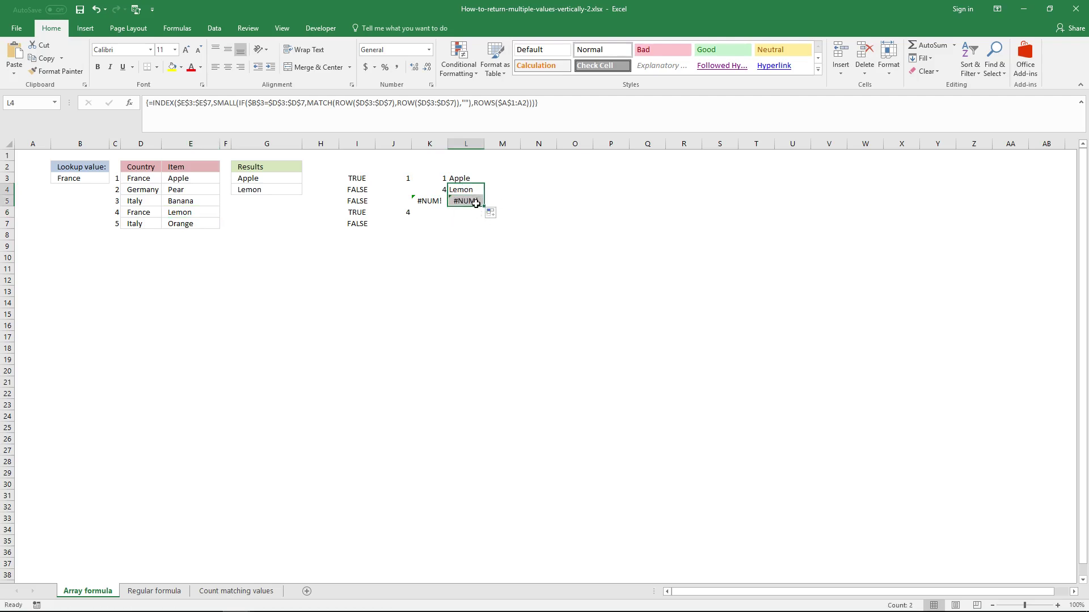
left_click(149, 179)
left_click(146, 212)
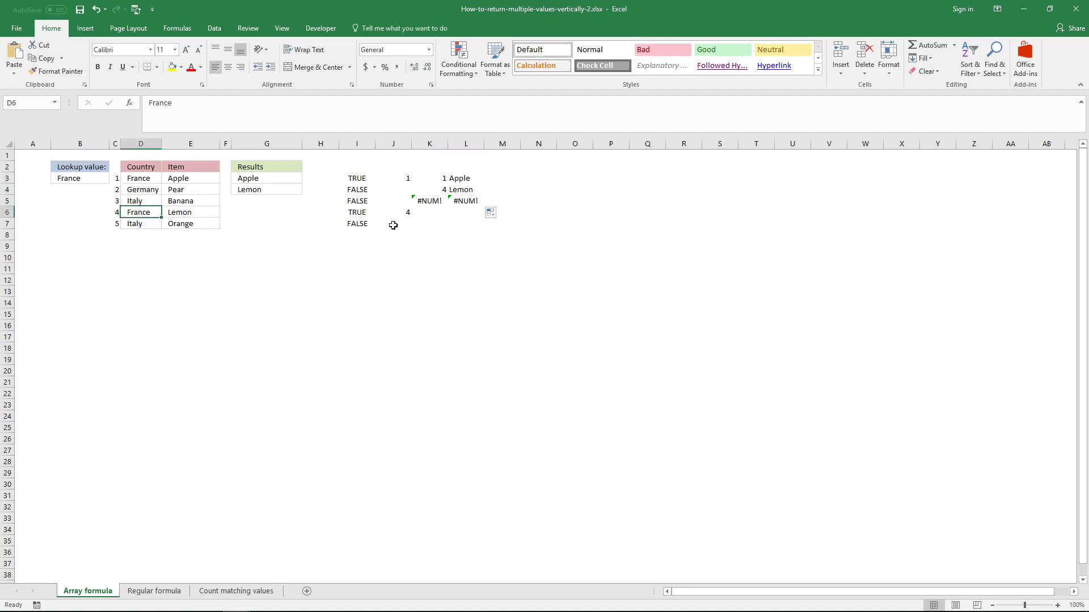